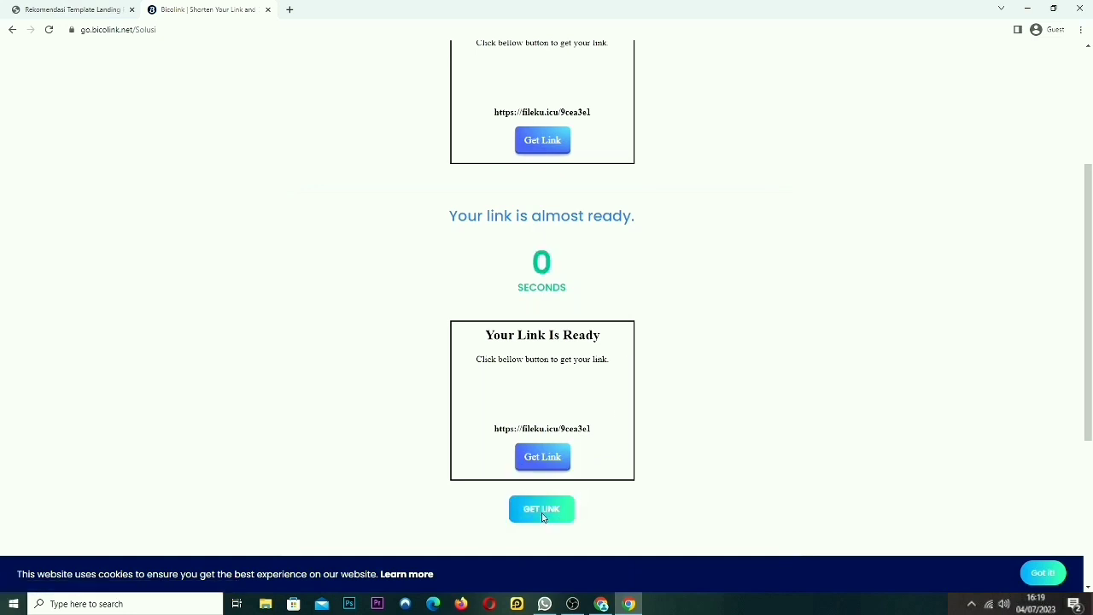
Step: Request the destination link on the Bicolink page, closing the advertisement tab and requesting the link again
left_click(532, 511)
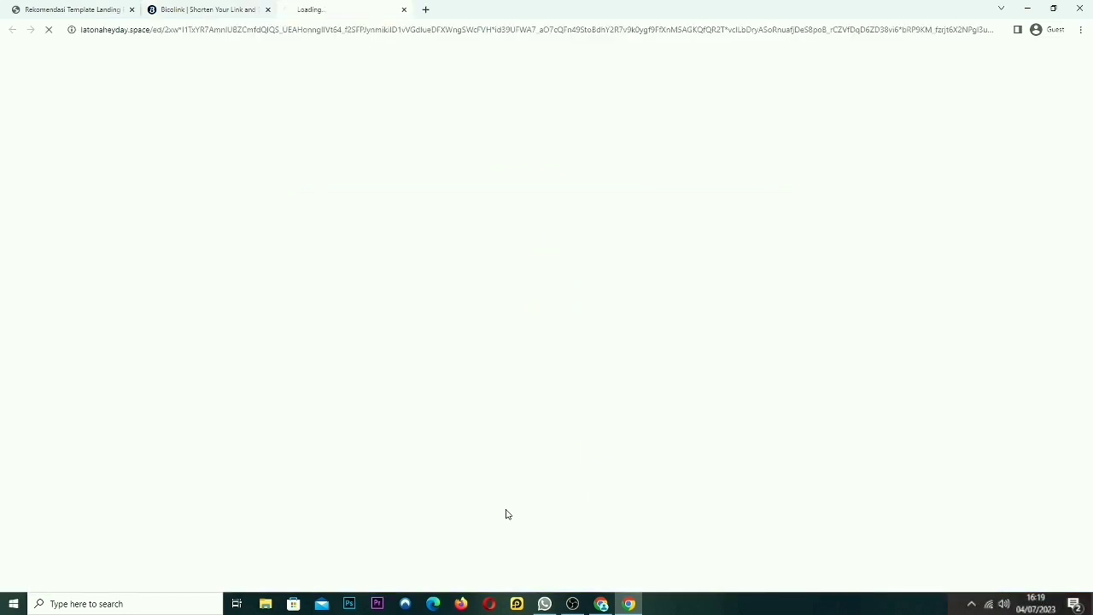
left_click(402, 9)
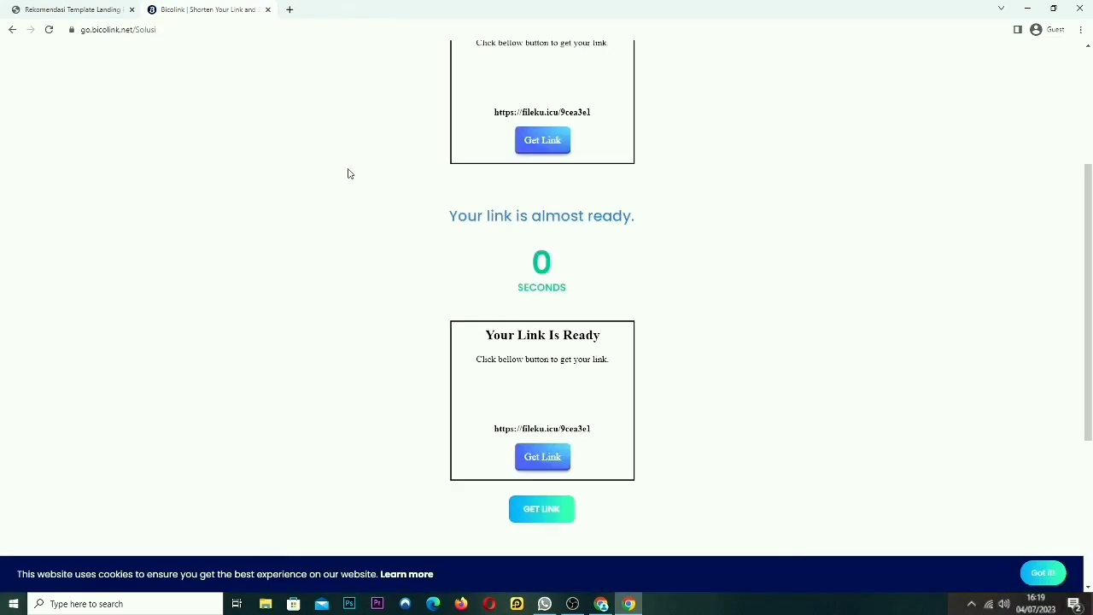
left_click(541, 511)
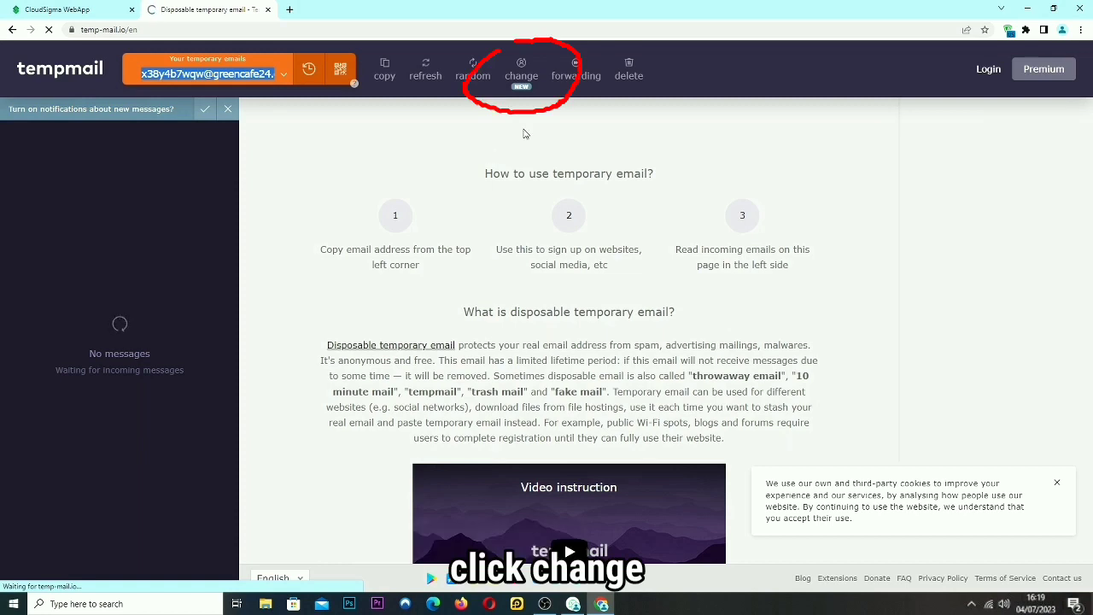
Step: Change the temporary email address to a randomly generated name on the pirolsnet.com domain
left_click(510, 67)
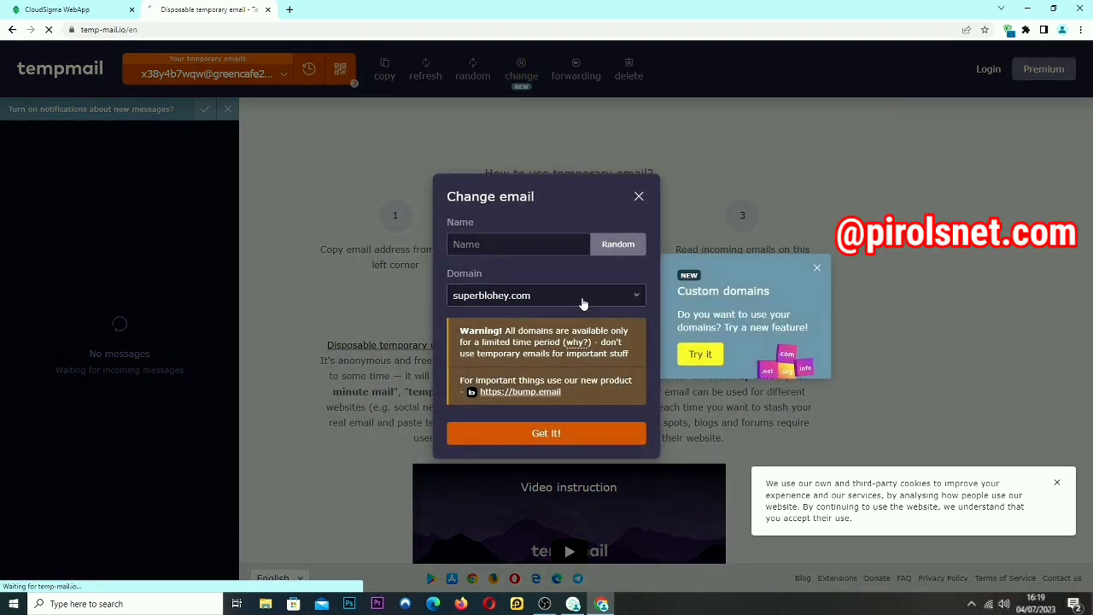
left_click(546, 296)
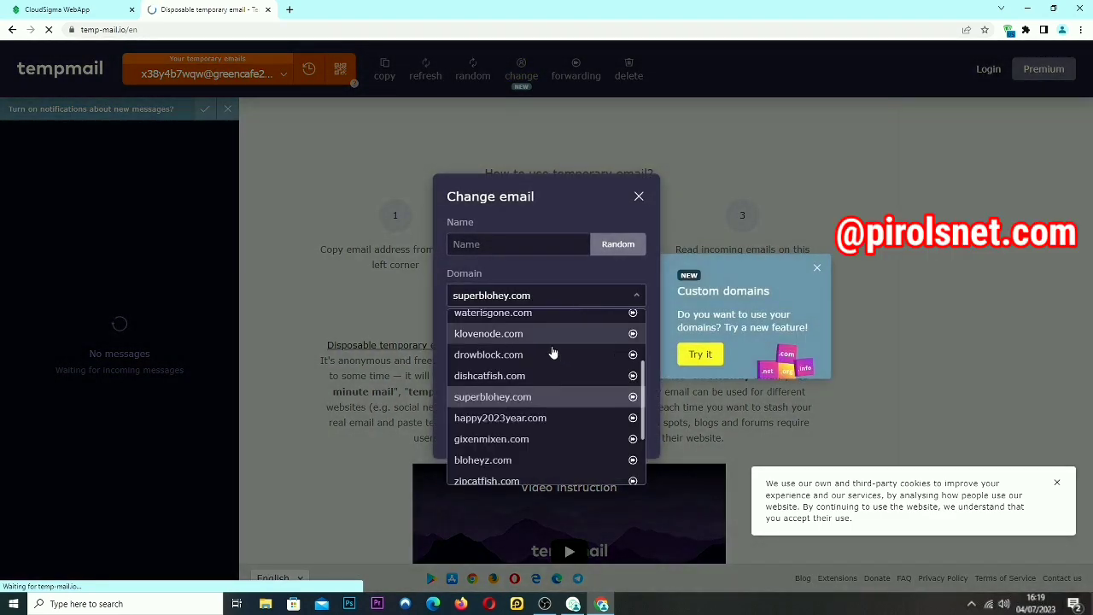
scroll(530, 401, "down", 3)
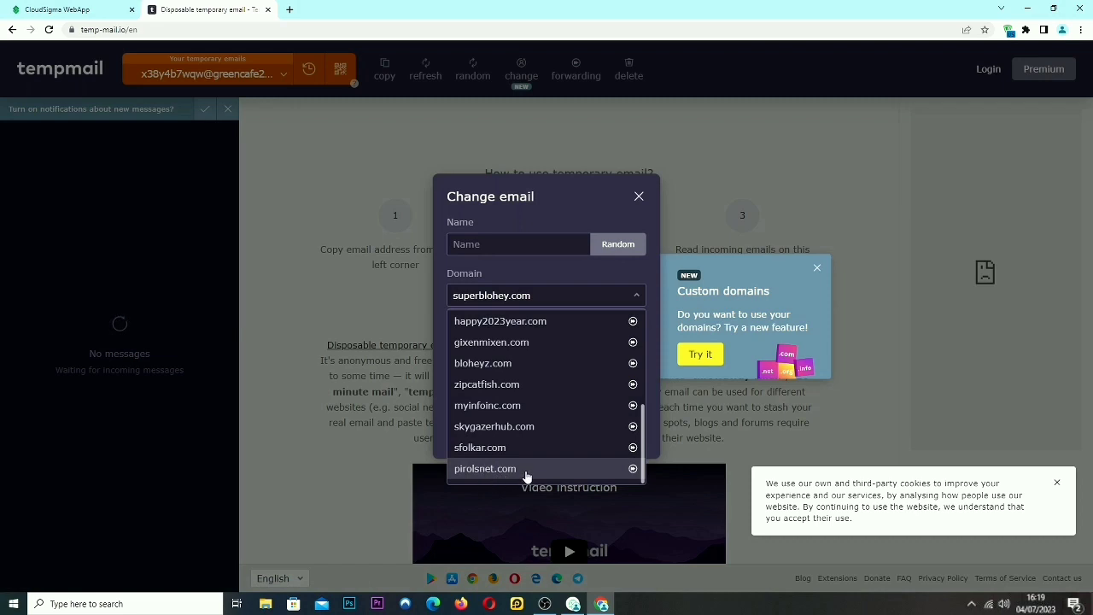
left_click(526, 472)
left_click(499, 242)
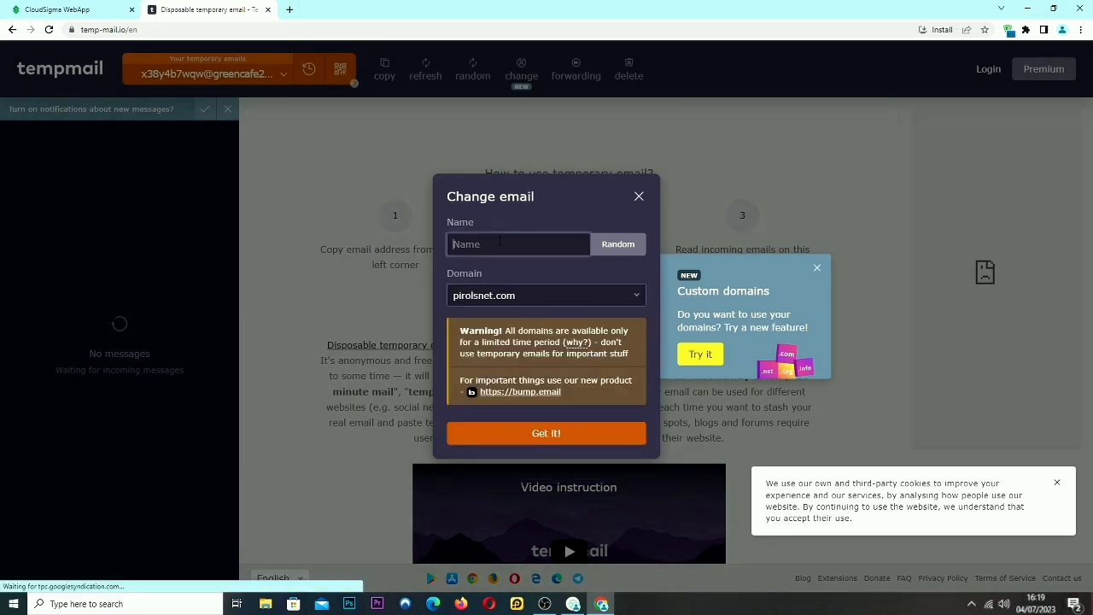
left_click(623, 242)
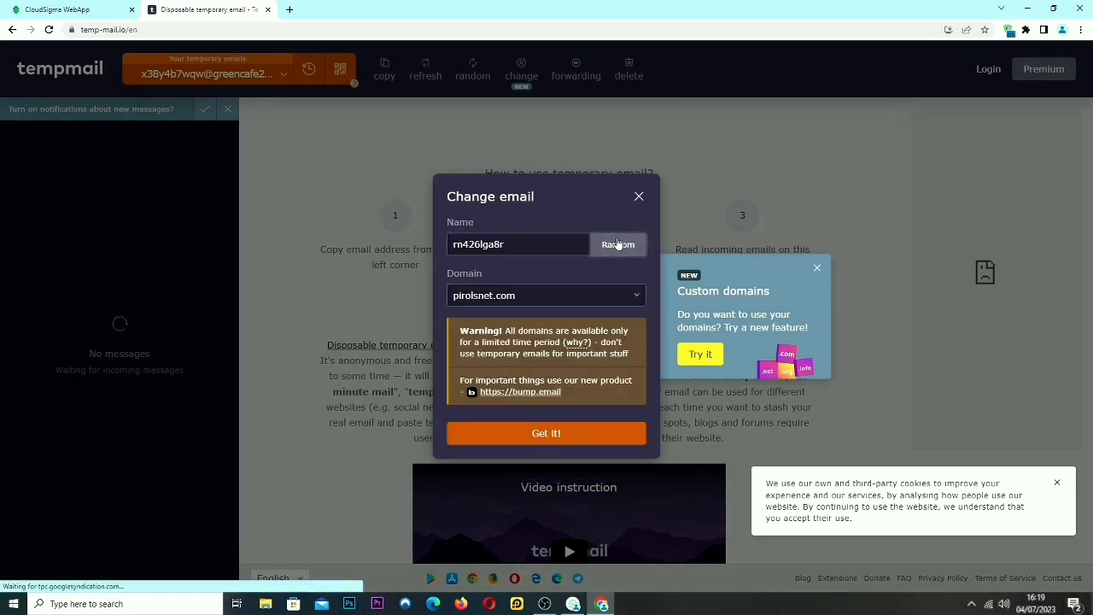
left_click(529, 431)
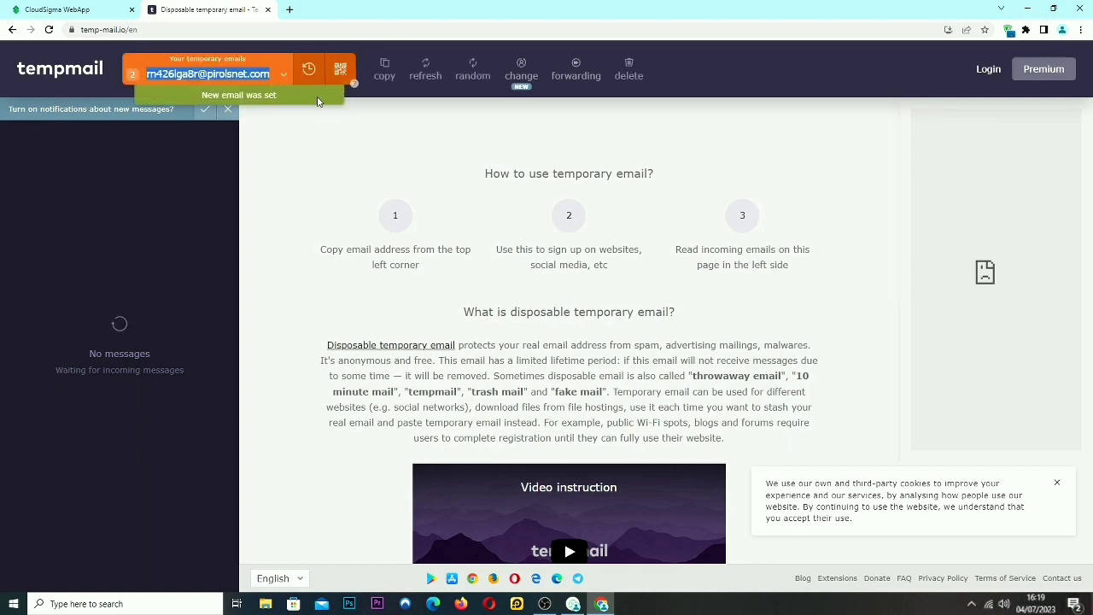
Step: Copy the temporary email address and use it to sign up for the CloudSigma seven-day trial, agreeing to the terms of service
left_click(388, 74)
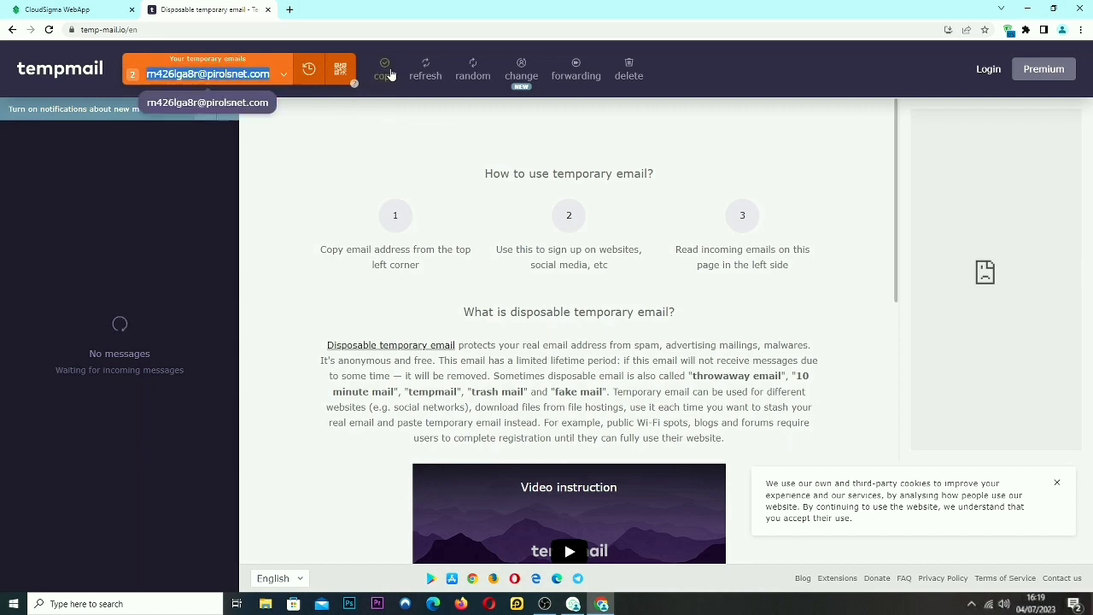
left_click(68, 10)
left_click(222, 225)
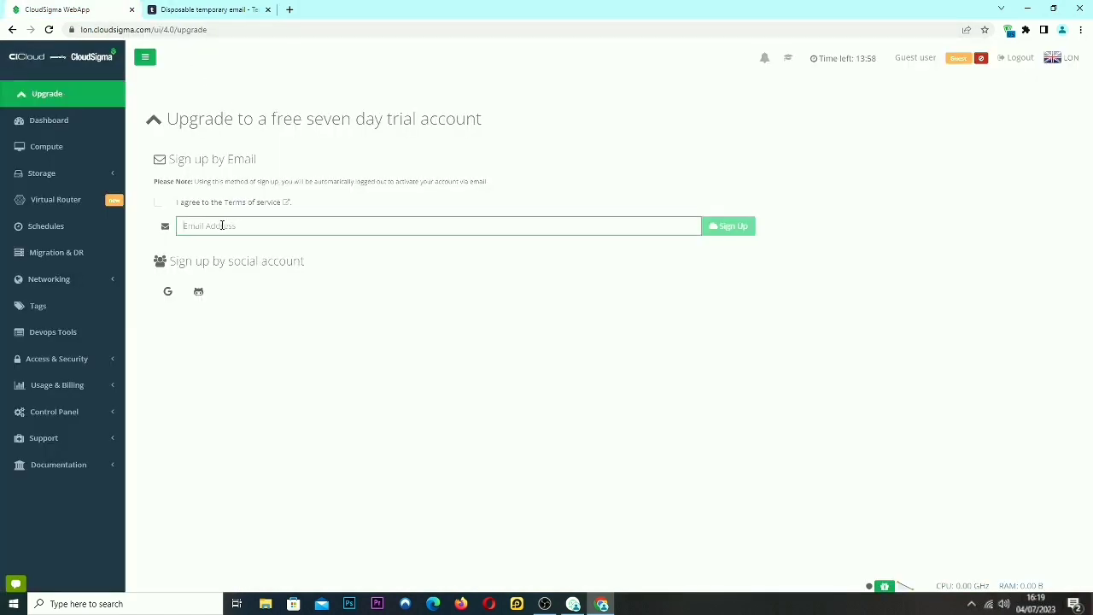
key("ctrl+v")
left_click(158, 202)
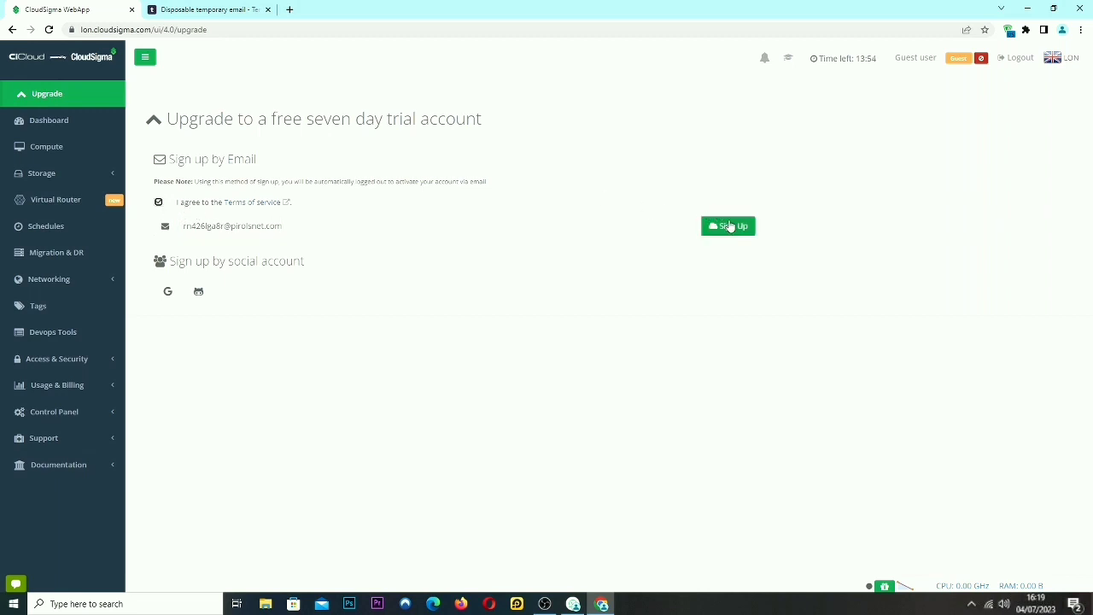
left_click(730, 226)
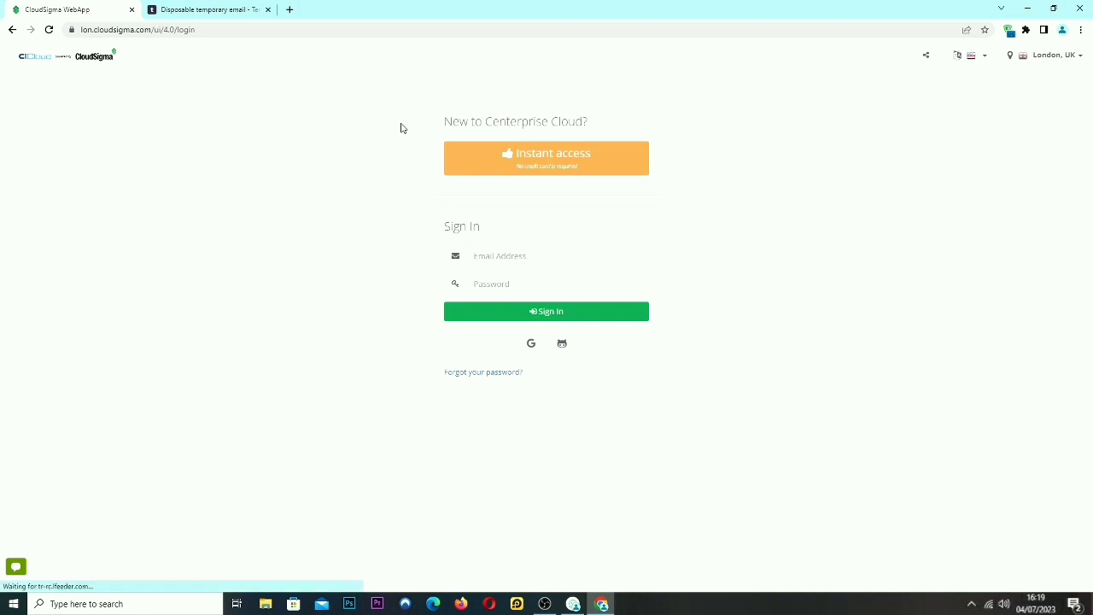
Step: Open the "Your account is ready" email in the temporary inbox and load its activation link in the CloudSigma tab
left_click(173, 10)
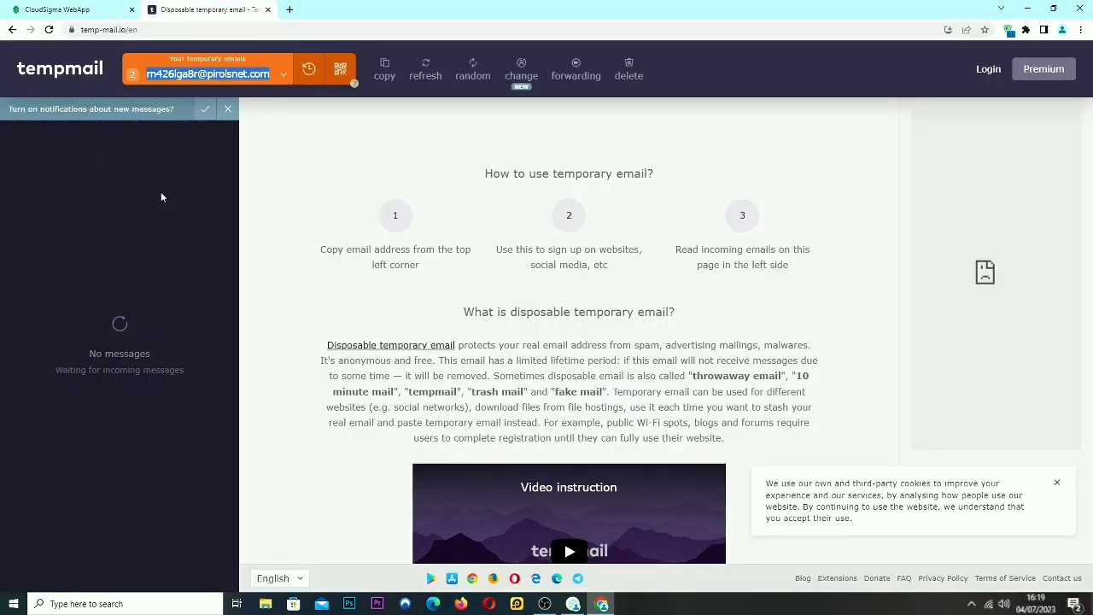
left_click(73, 176)
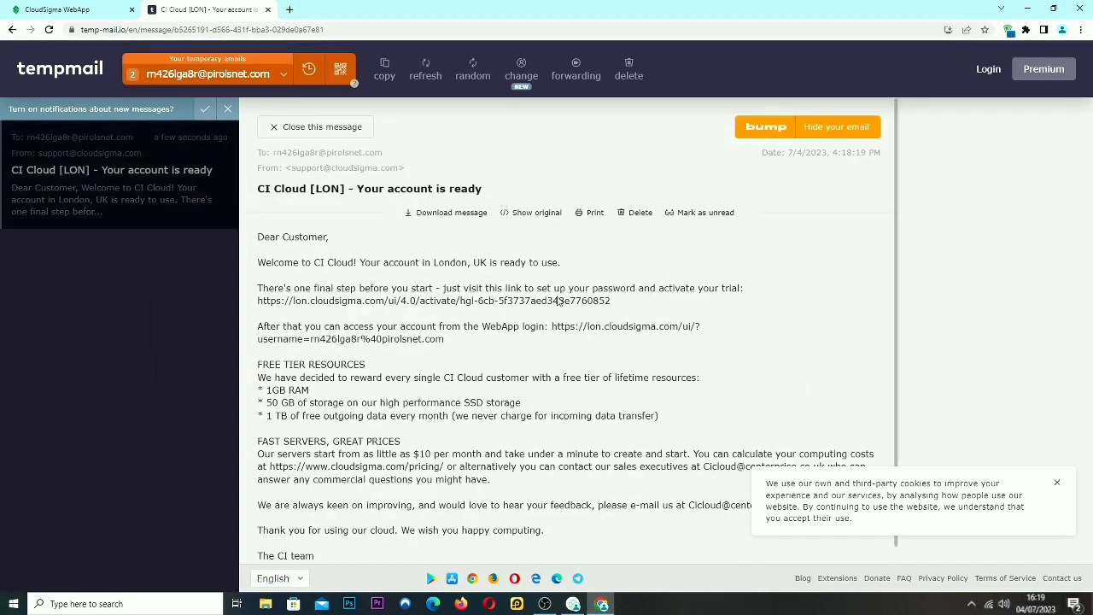
left_click_drag(615, 306, 259, 303)
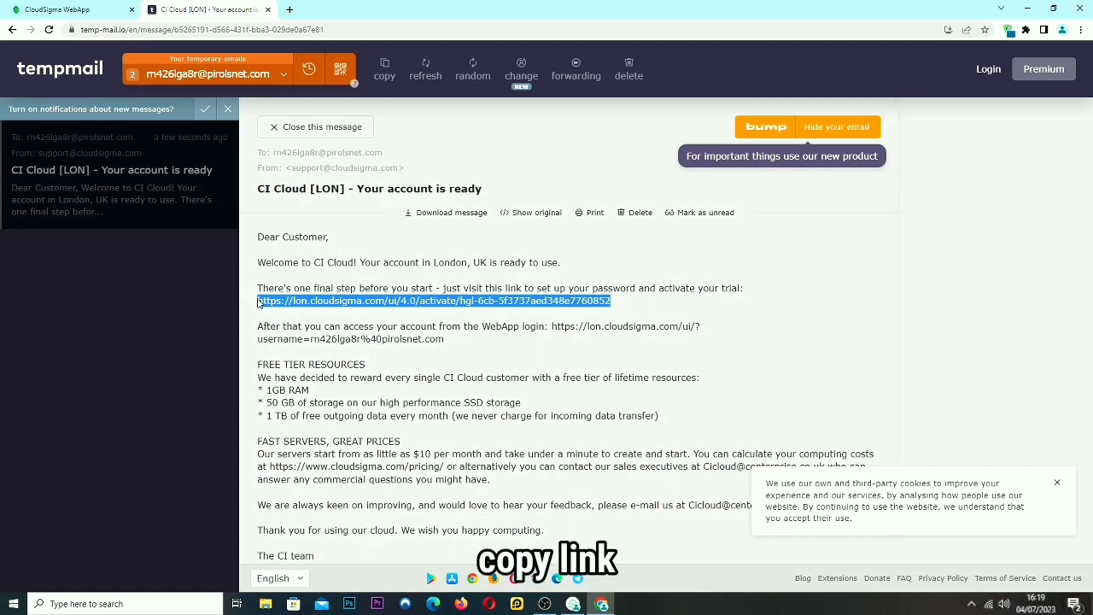
left_click(59, 10)
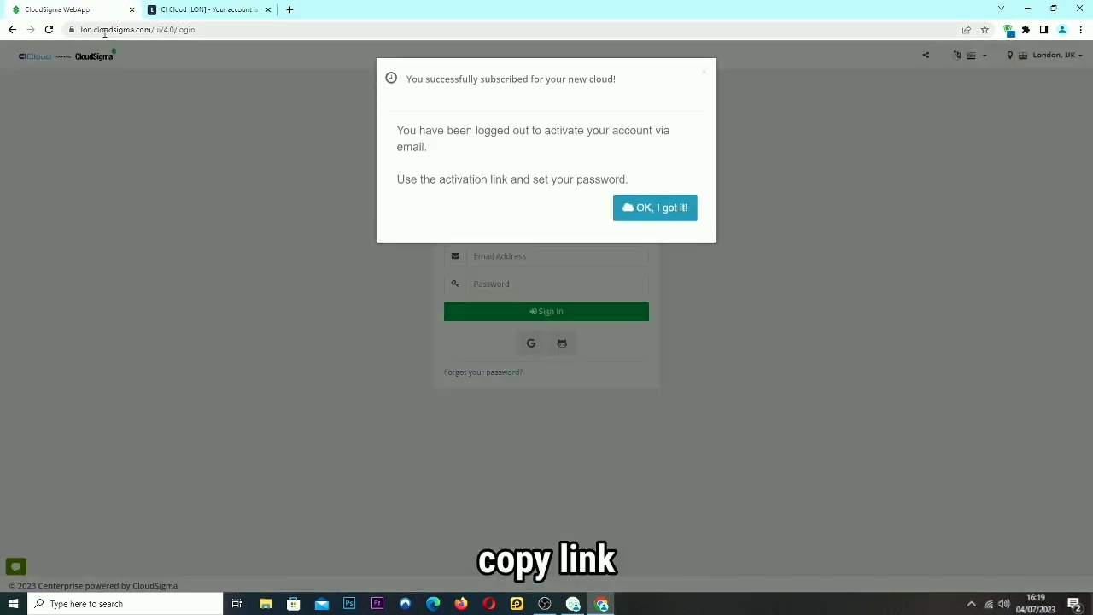
left_click(105, 32)
key("ctrl+v")
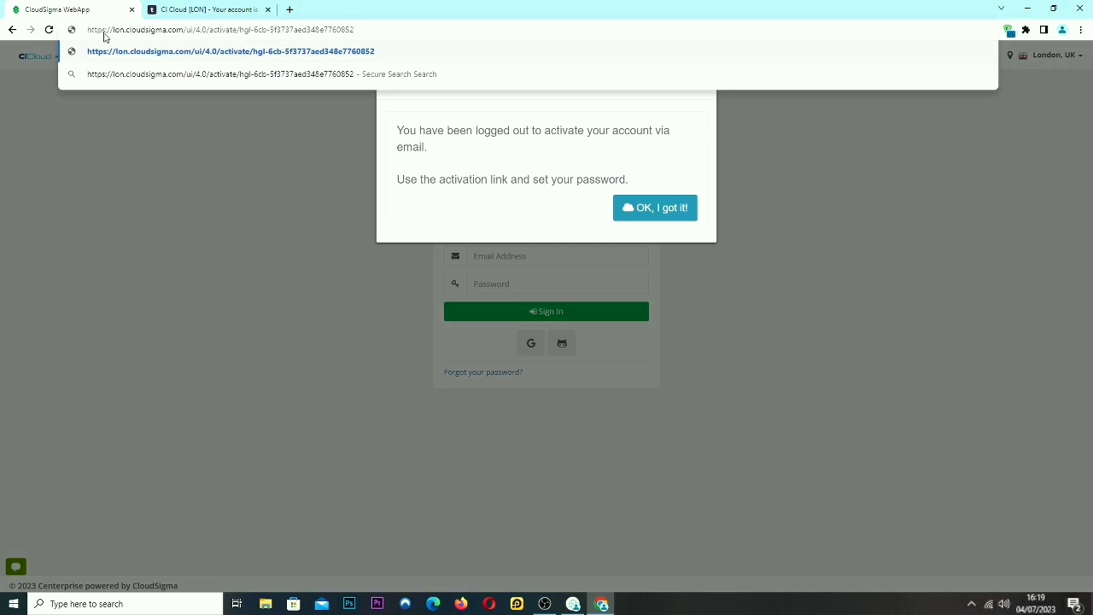
key("Return")
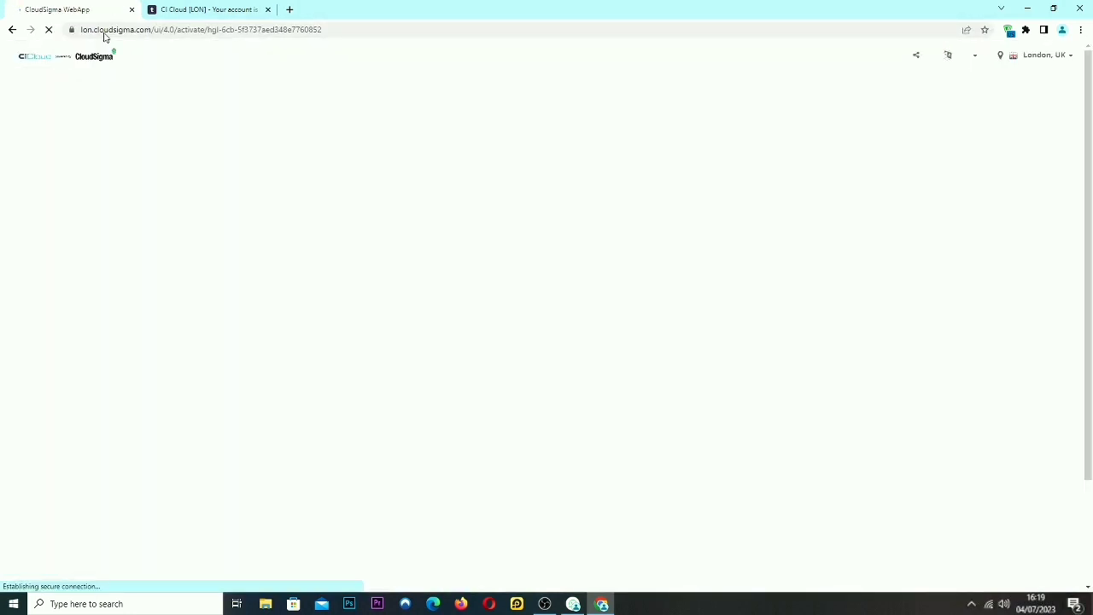
Step: Enter and confirm the new account password, save and sign in, and decline storing the password in the browser
left_click(505, 145)
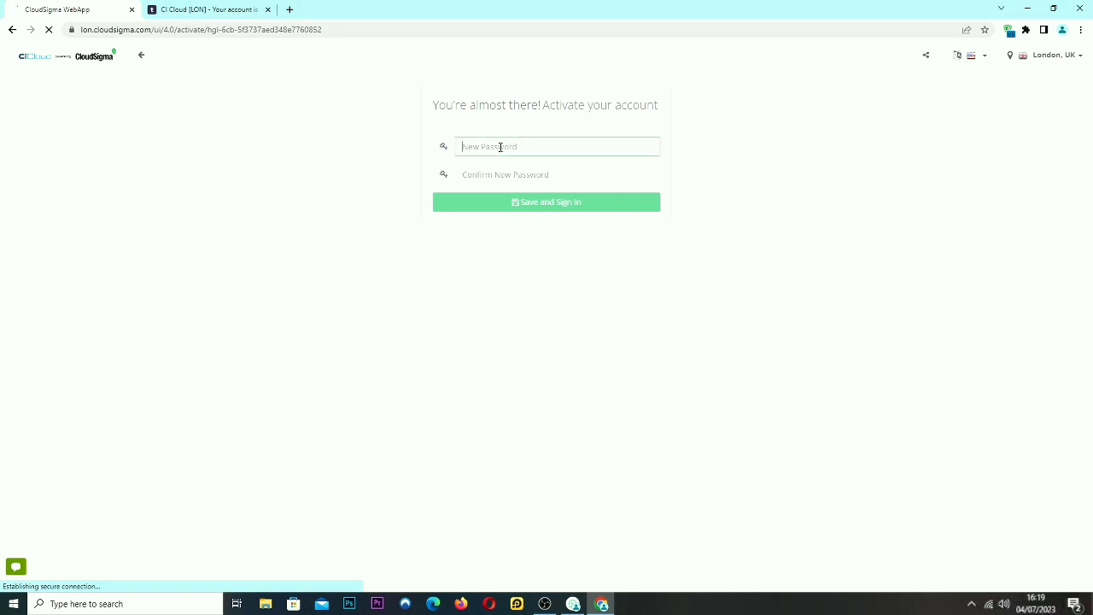
type("••")
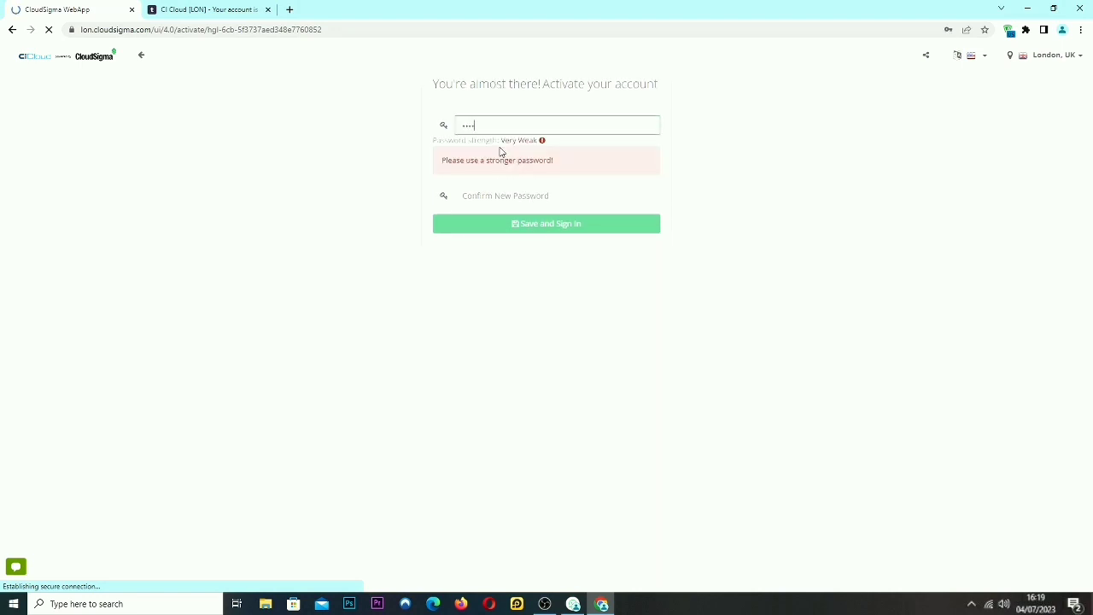
type("•••••••")
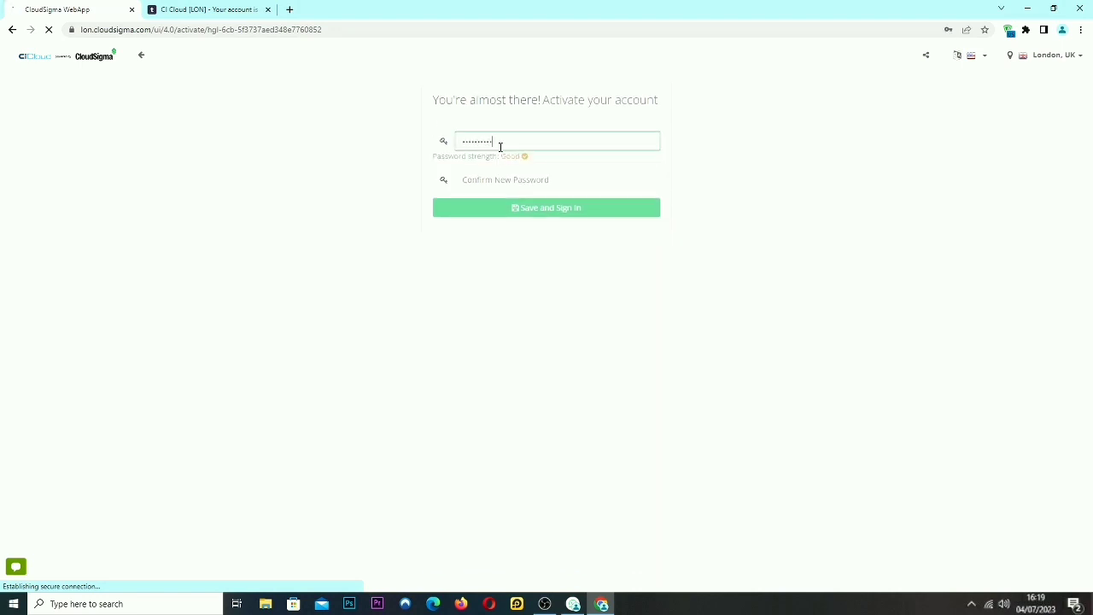
left_click(504, 182)
type("••")
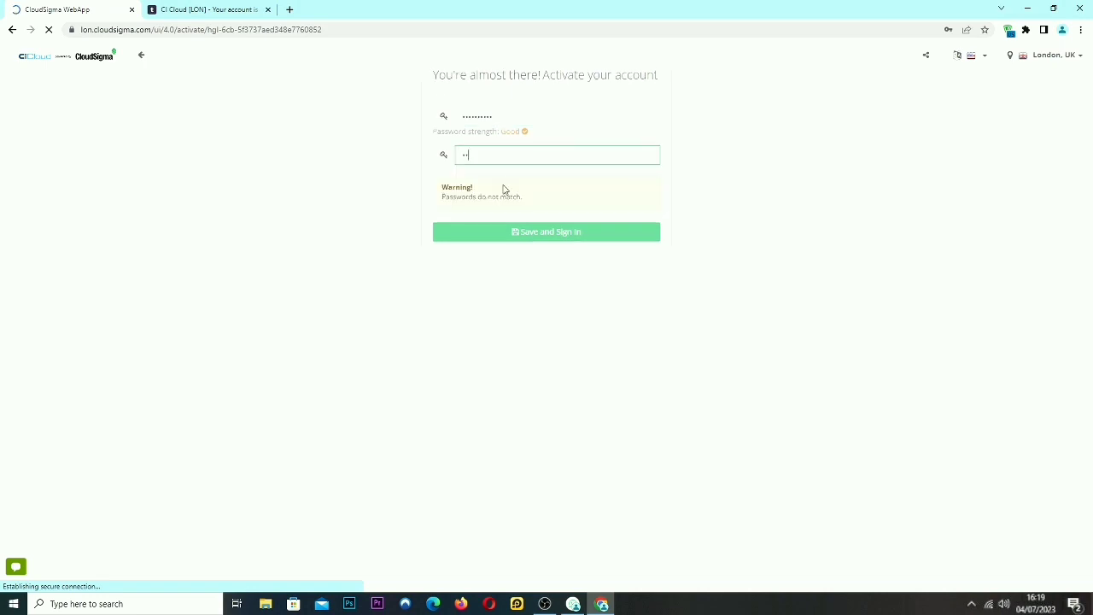
type("••••••••")
left_click(564, 214)
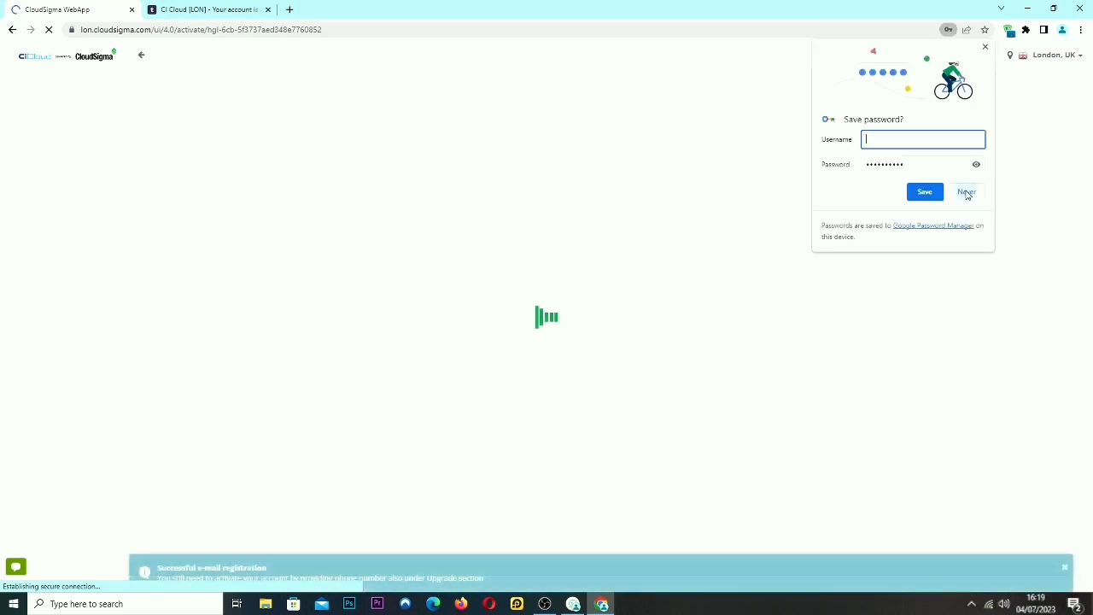
left_click(966, 193)
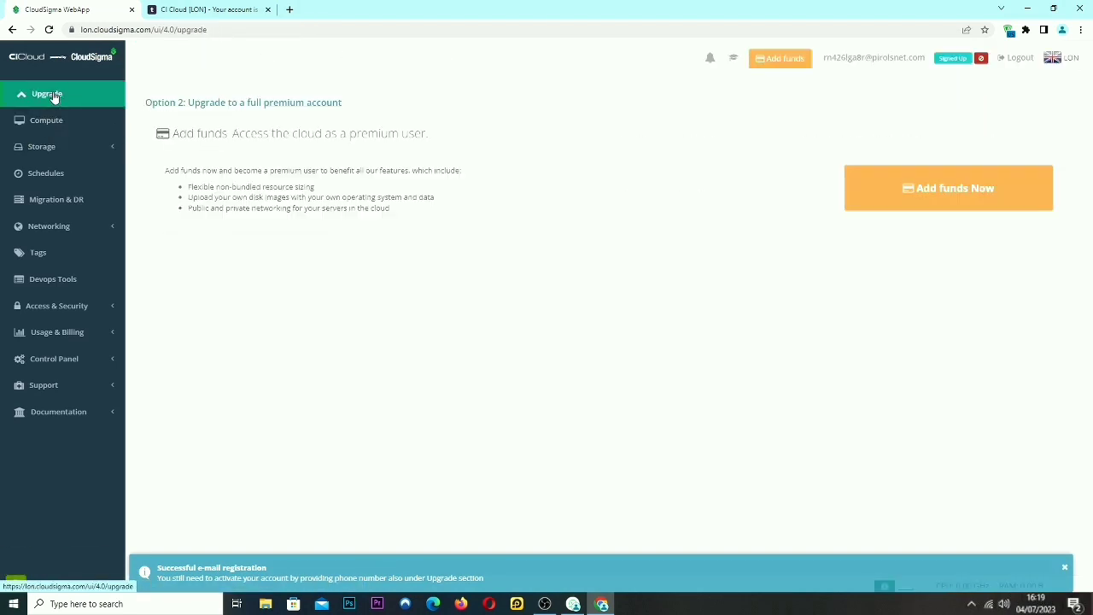
Step: Open the account upgrade page and activate the phone number field for the free seven-day trial verification
left_click(49, 120)
left_click(49, 94)
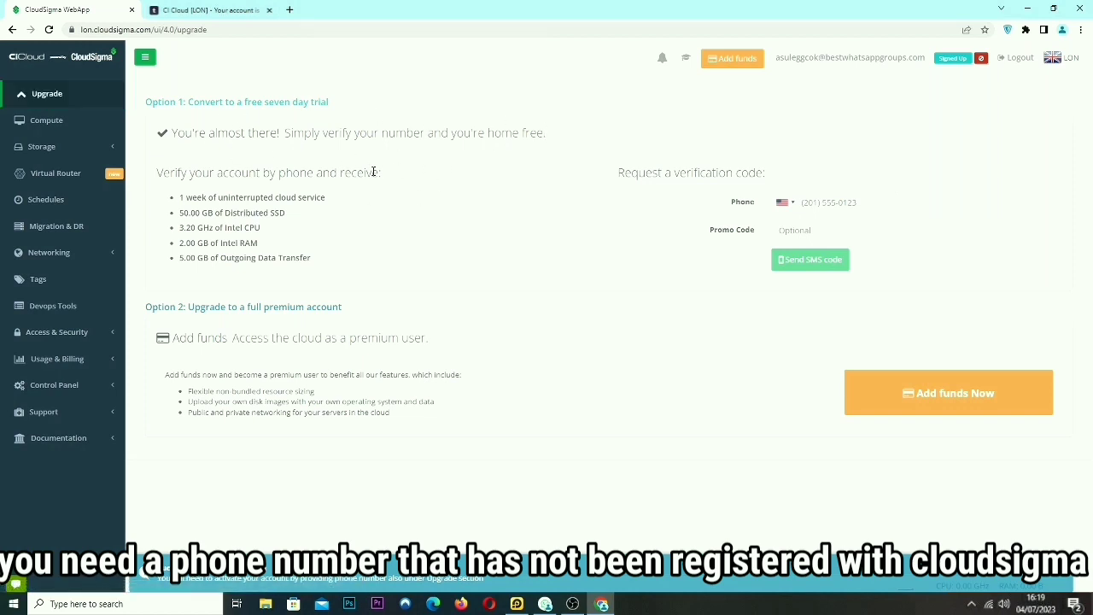
left_click(832, 203)
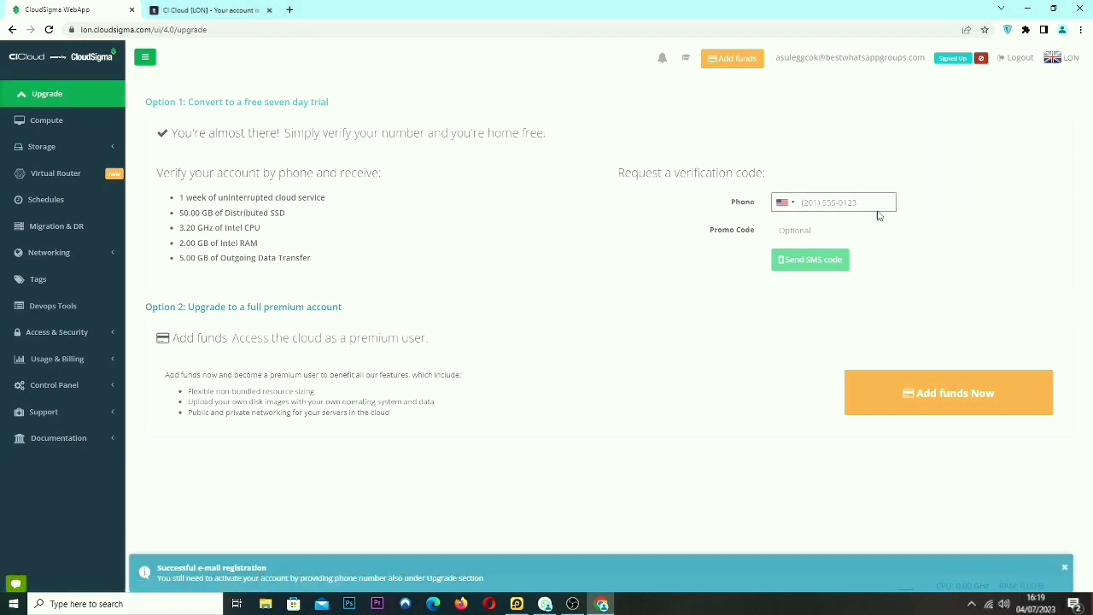
Step: Switch to WhatsApp Web and send the bot commands /info and /OTP in the RIC SOLUSI group
left_click(547, 604)
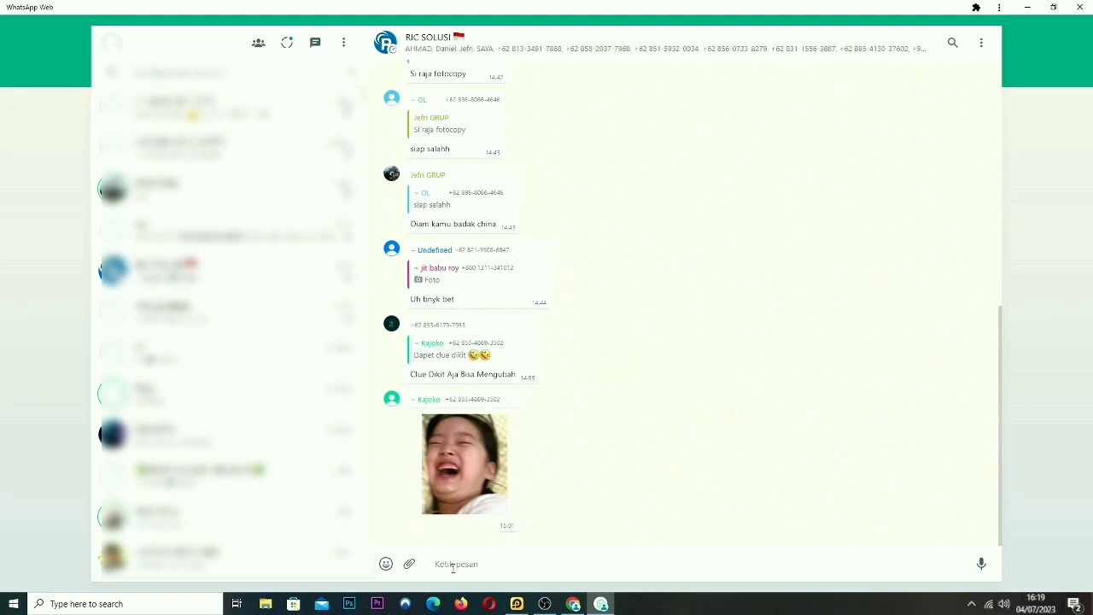
type("/info")
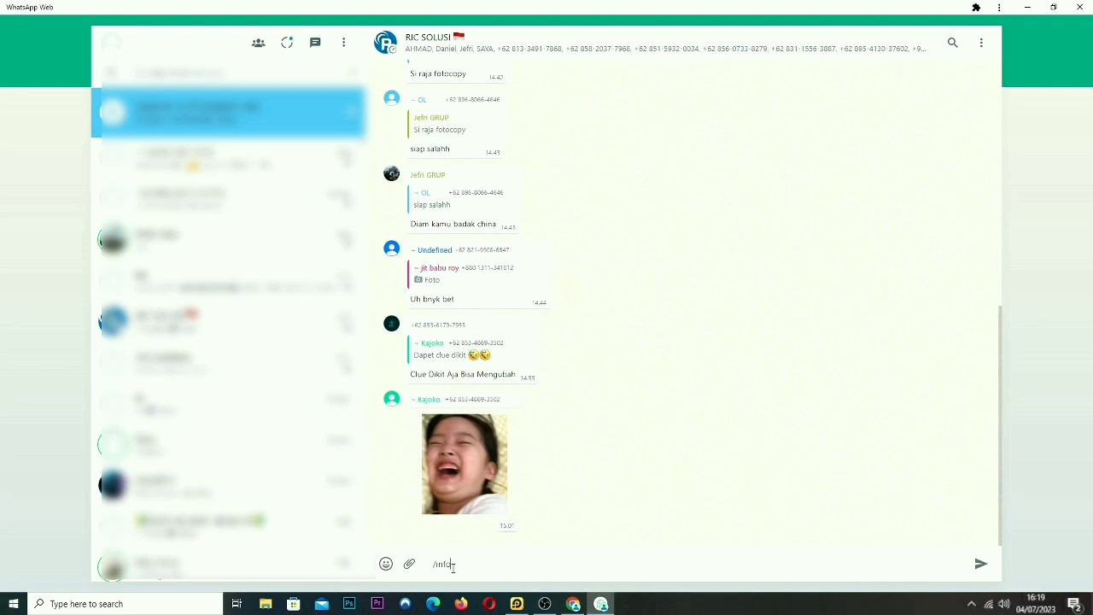
key("Return")
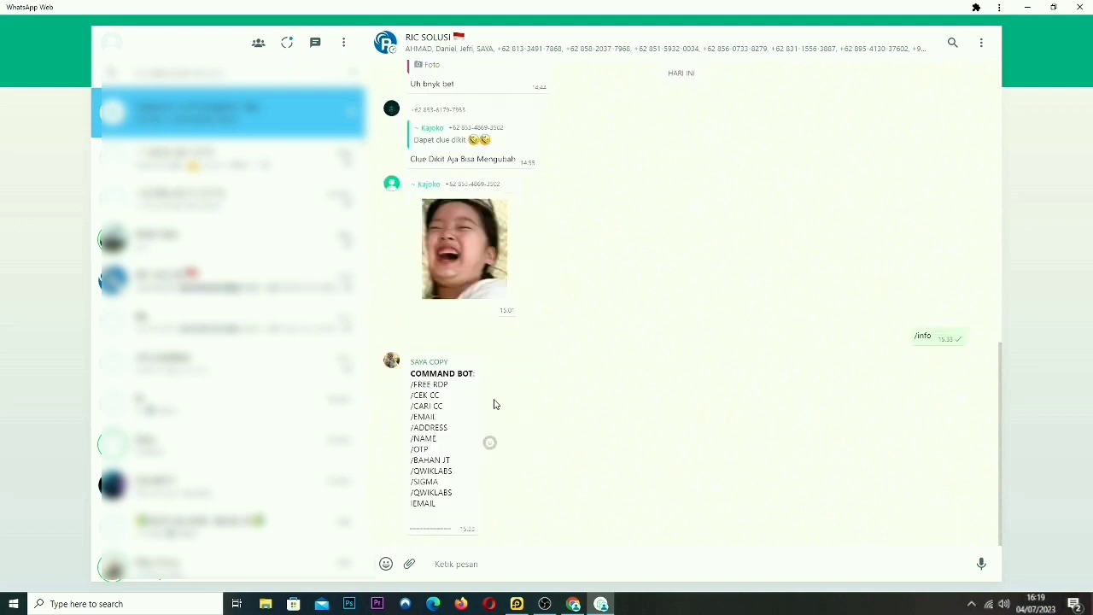
left_click_drag(433, 452, 411, 452)
left_click(463, 573)
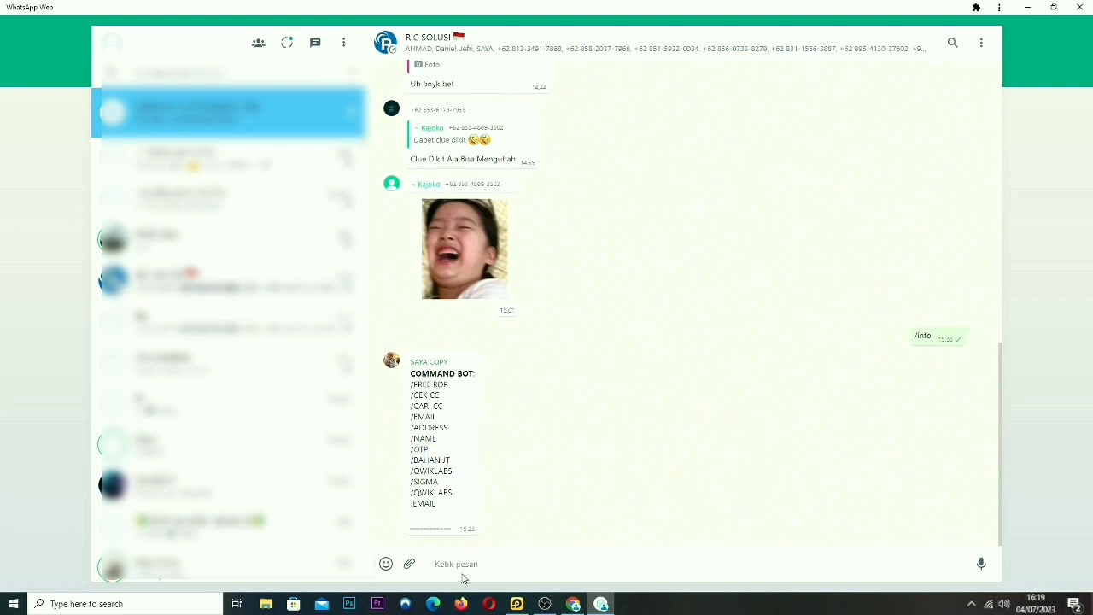
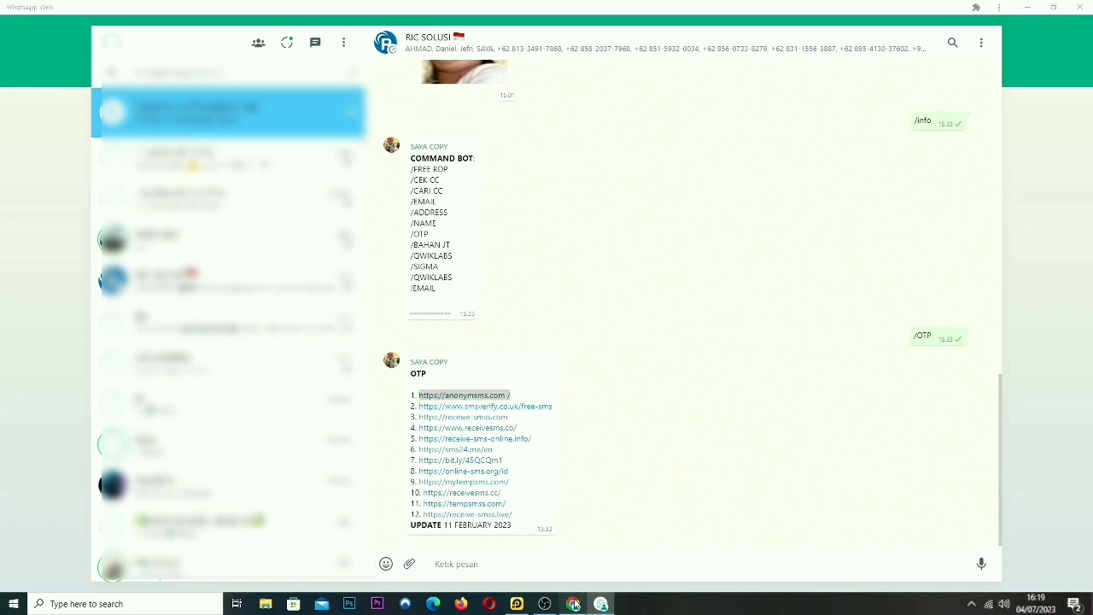
left_click(289, 9)
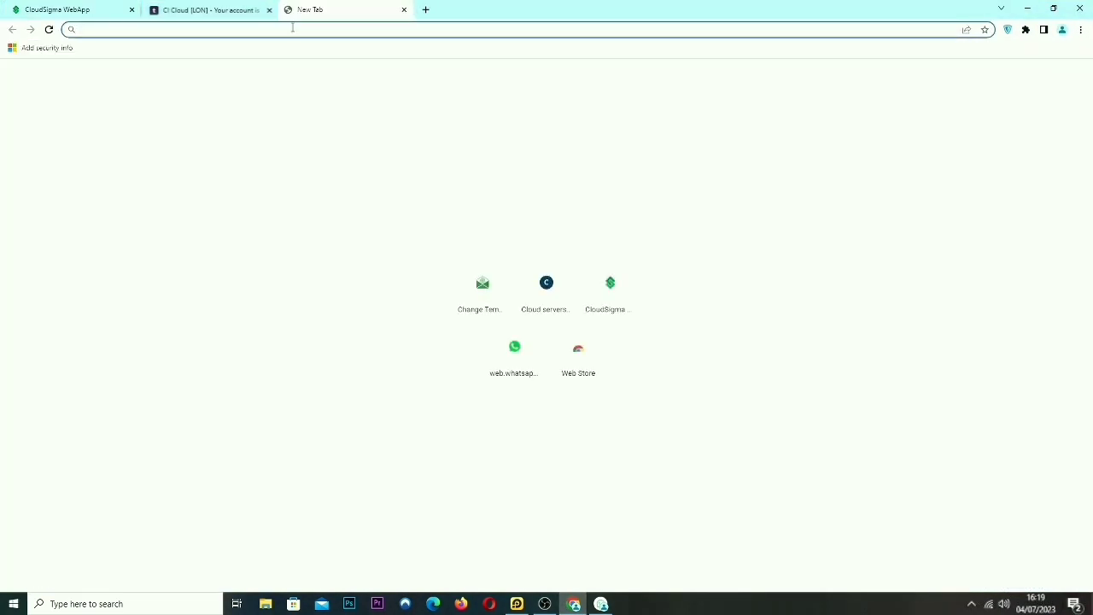
type("https://anonymsms.com /")
key("Return")
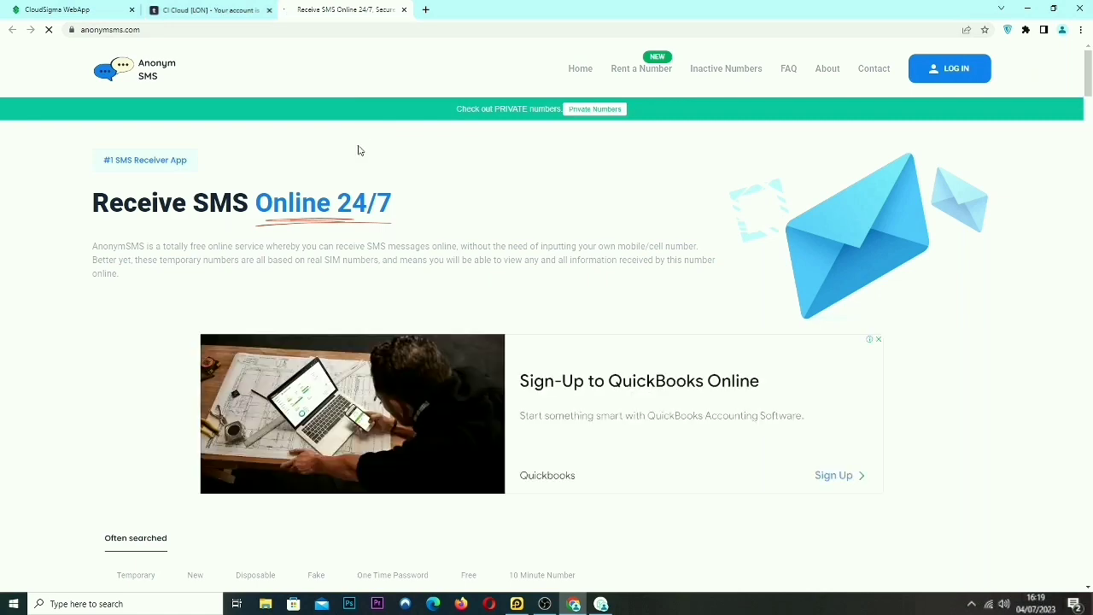
scroll(482, 351, "down", 5)
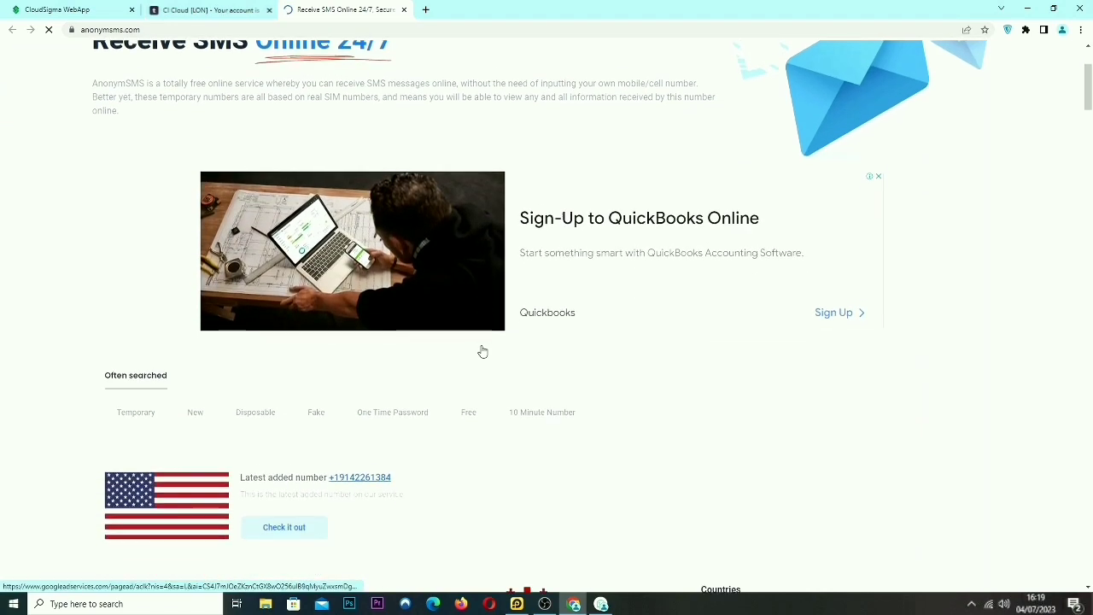
Step: Find the first United Kingdom entry in the temporary number list and copy its phone number
scroll(483, 351, "down", 2)
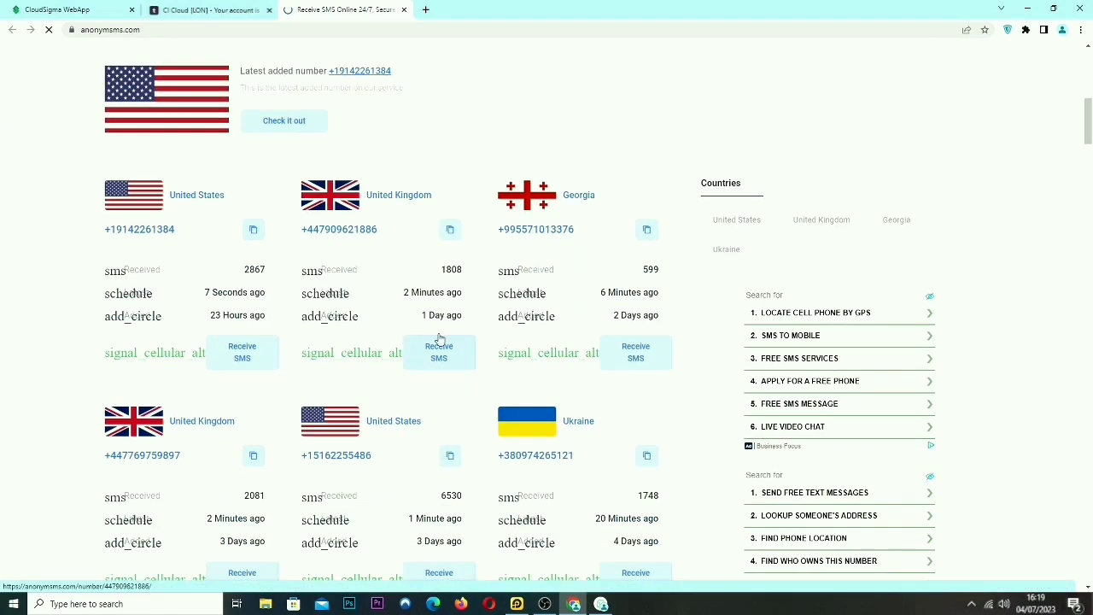
left_click(253, 232)
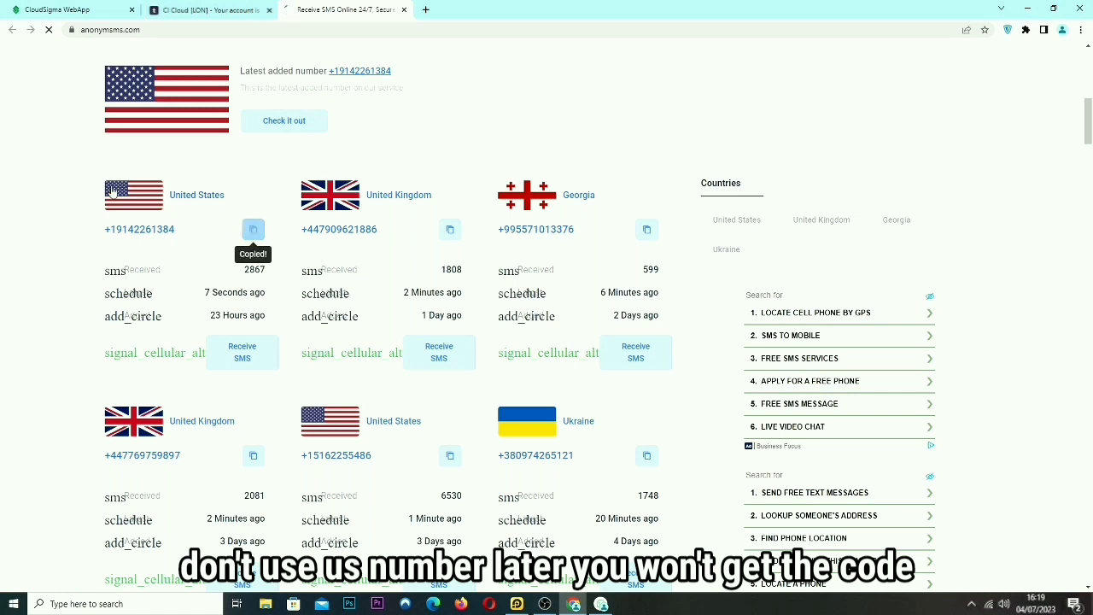
left_click(452, 231)
left_click(452, 231)
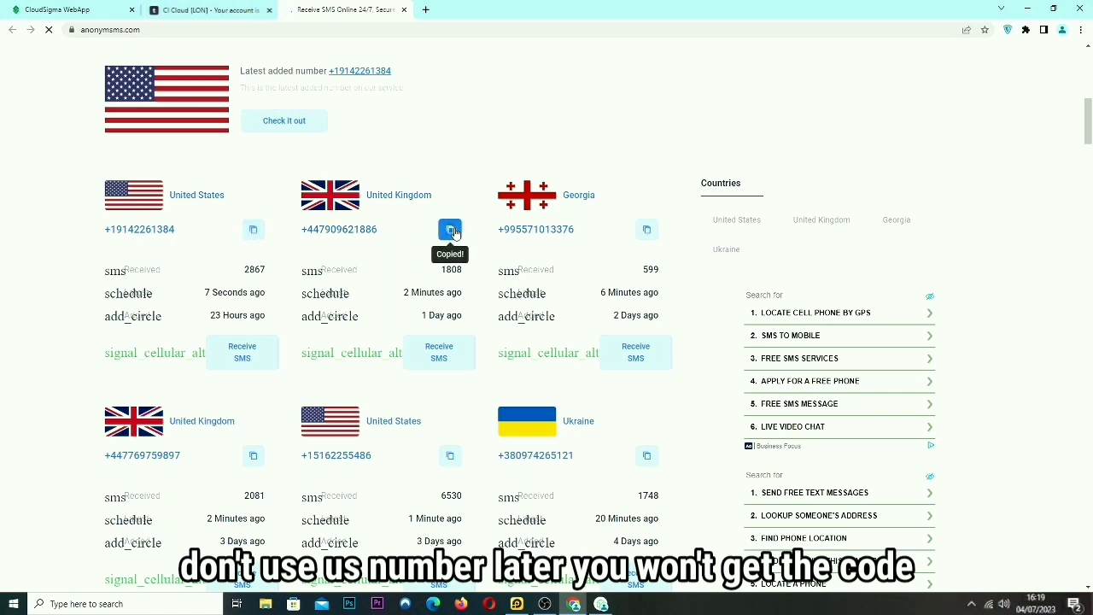
Step: Return to the CloudSigma upgrade page, enter the copied phone number and request the SMS verification code
key("ctrl+1")
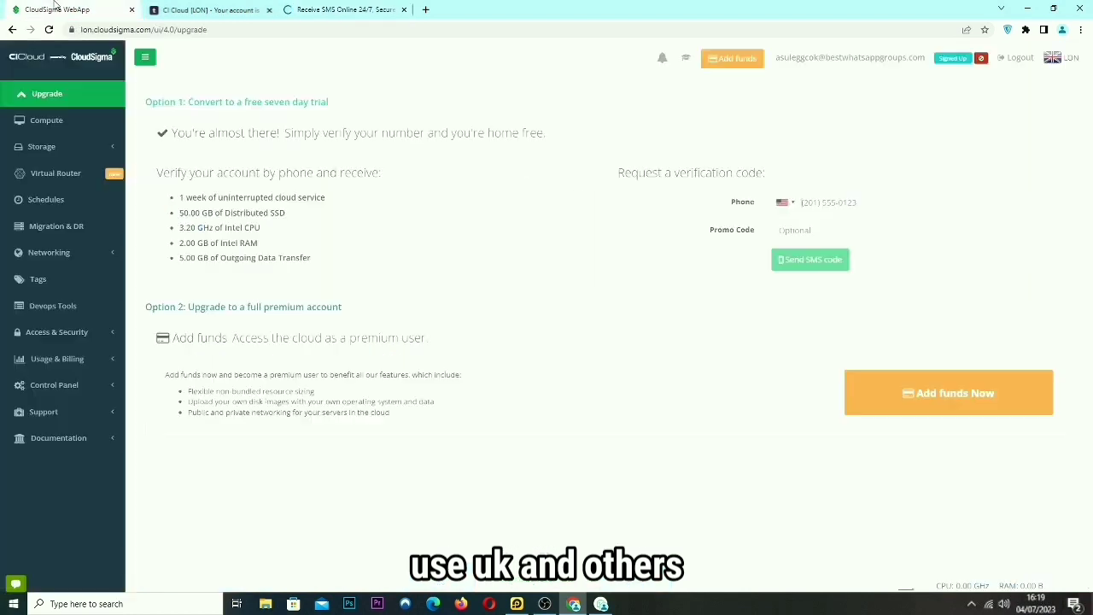
left_click(841, 205)
key("ctrl+v")
key("Return")
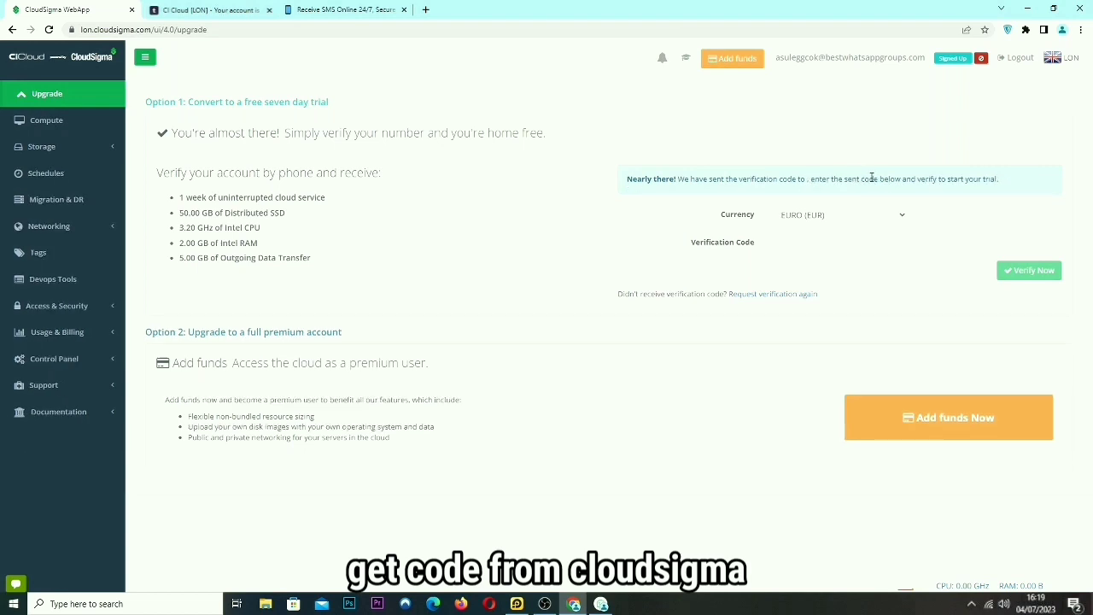
Step: Open the received messages of the United Kingdom number on anonymsms.com, dismissing the ad, and look for the CloudSigma message
left_click(318, 10)
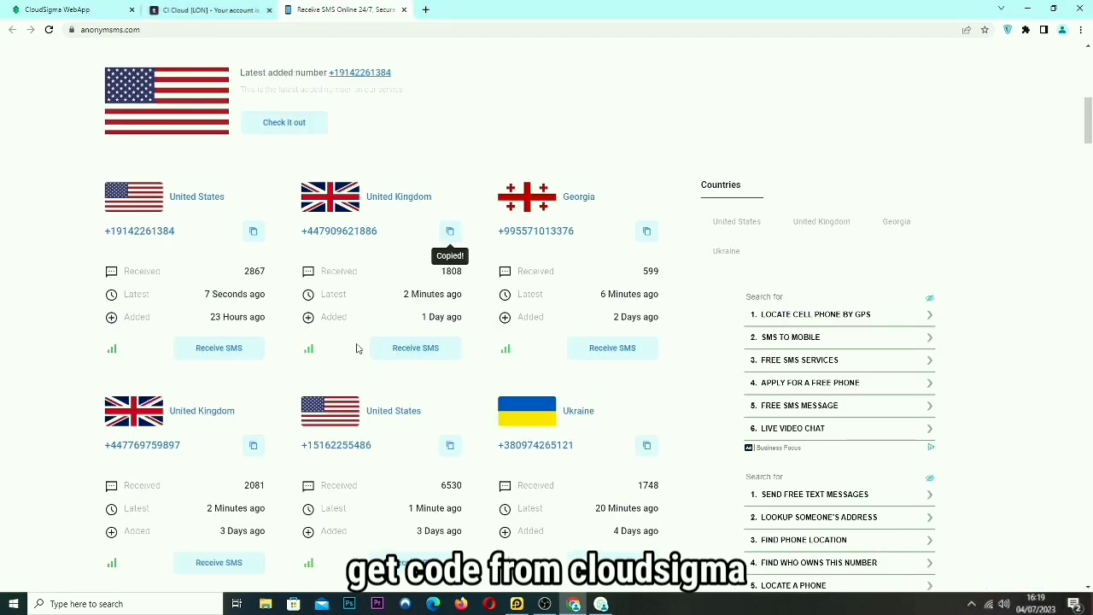
left_click(415, 348)
left_click(631, 187)
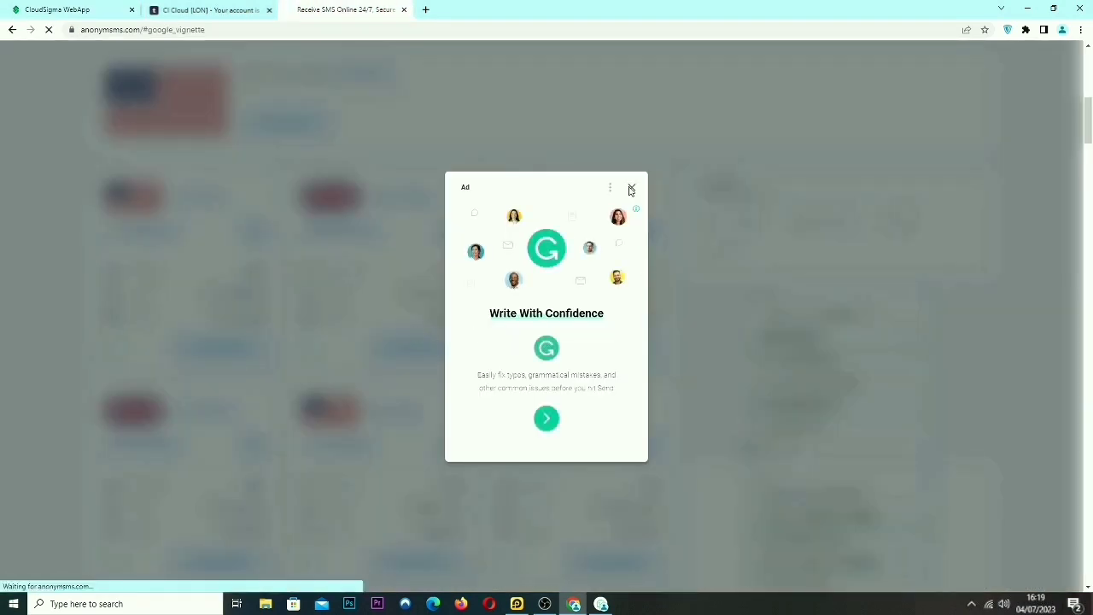
scroll(384, 312, "down", 5)
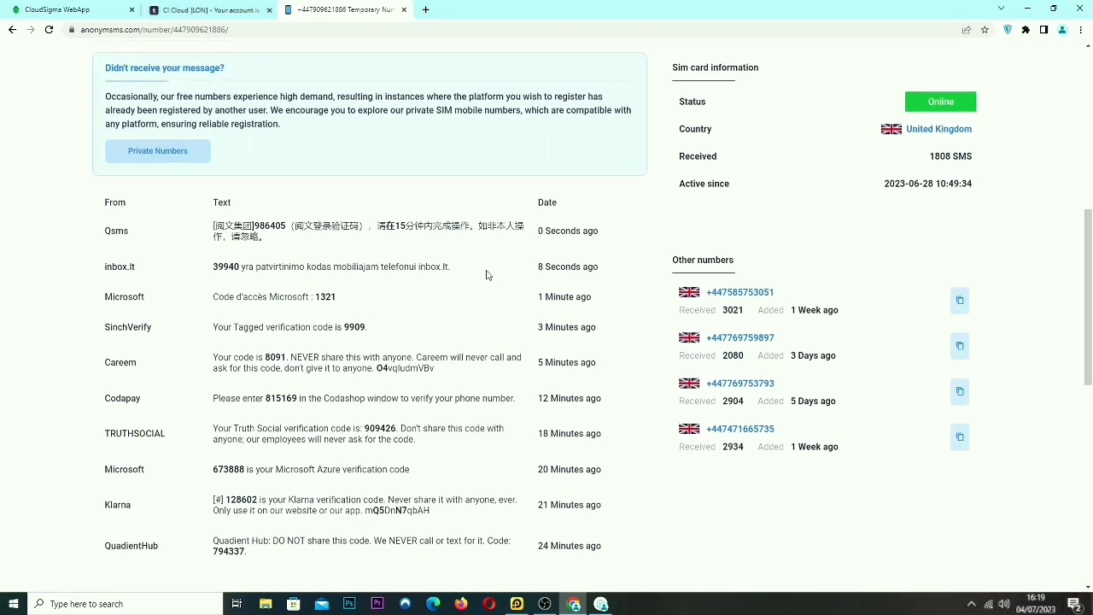
scroll(461, 278, "up", 2)
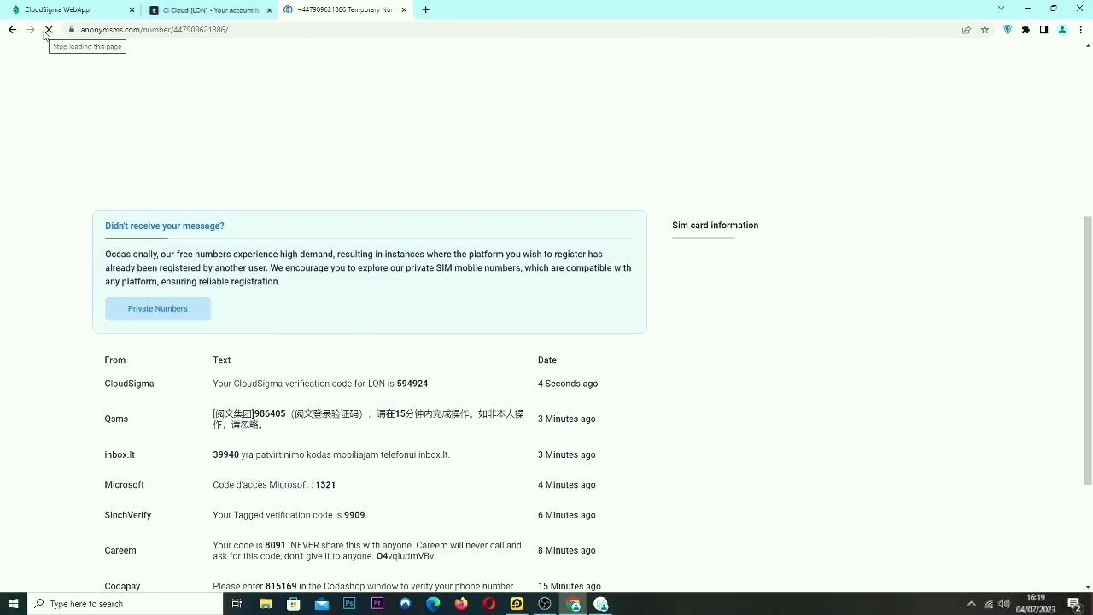
Step: Copy the verification code from the CloudSigma message, enter it in the Verification Code field and verify the trial
left_click_drag(436, 387, 397, 385)
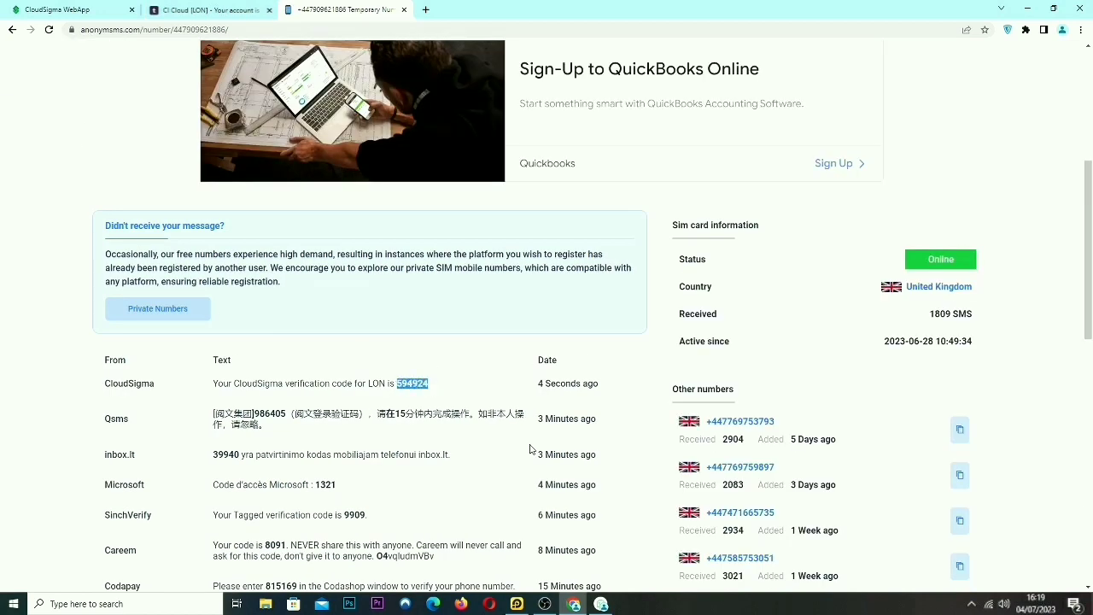
left_click(85, 9)
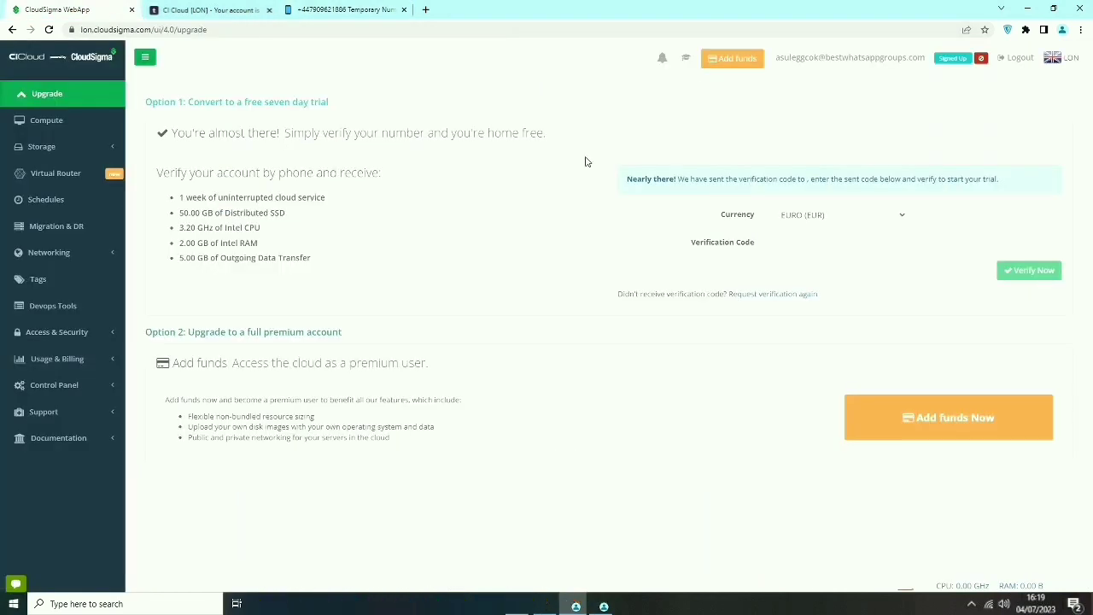
left_click(789, 248)
key("ctrl+v")
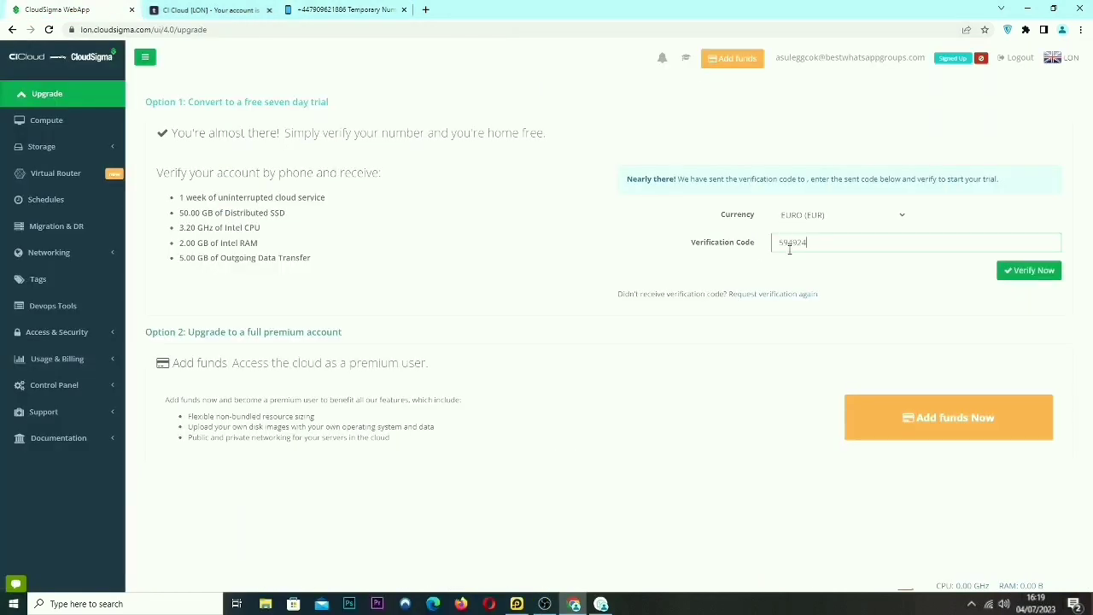
left_click(1035, 275)
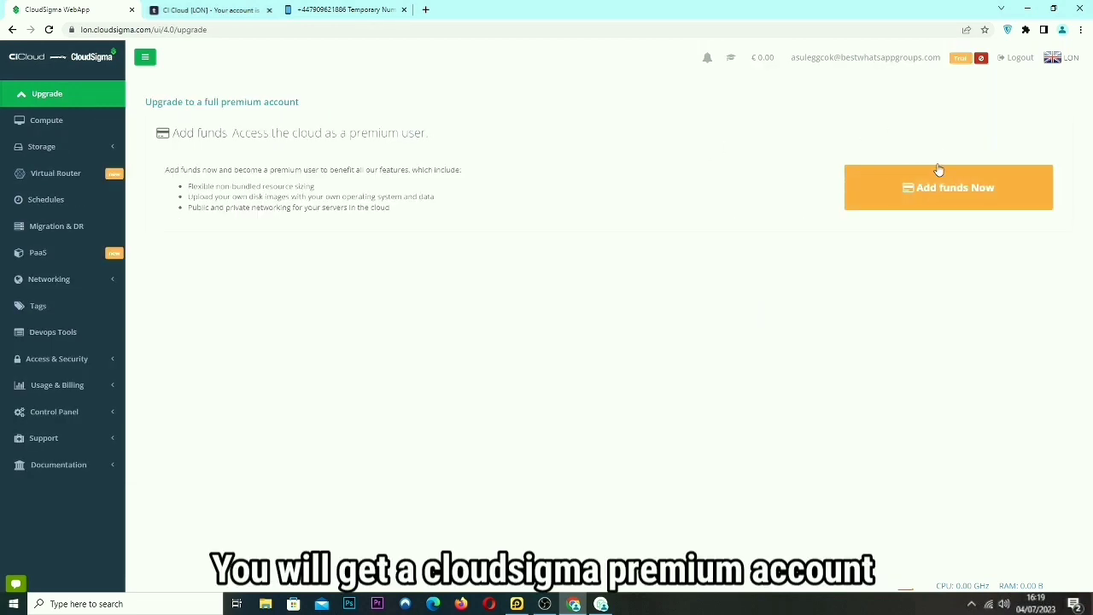
left_click_drag(350, 133, 399, 133)
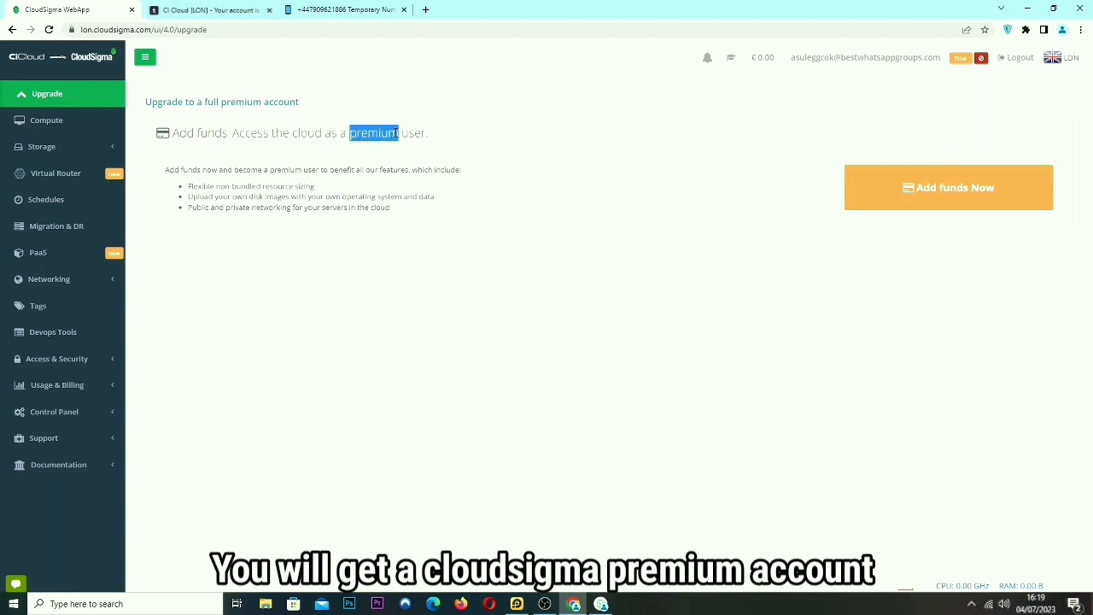
left_click(56, 120)
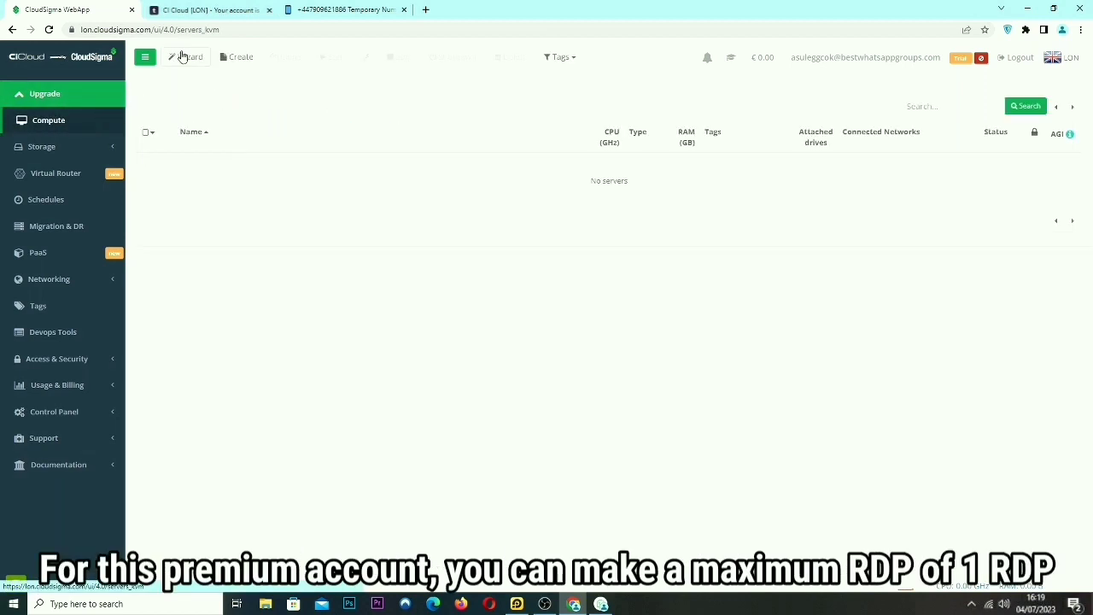
left_click(75, 96)
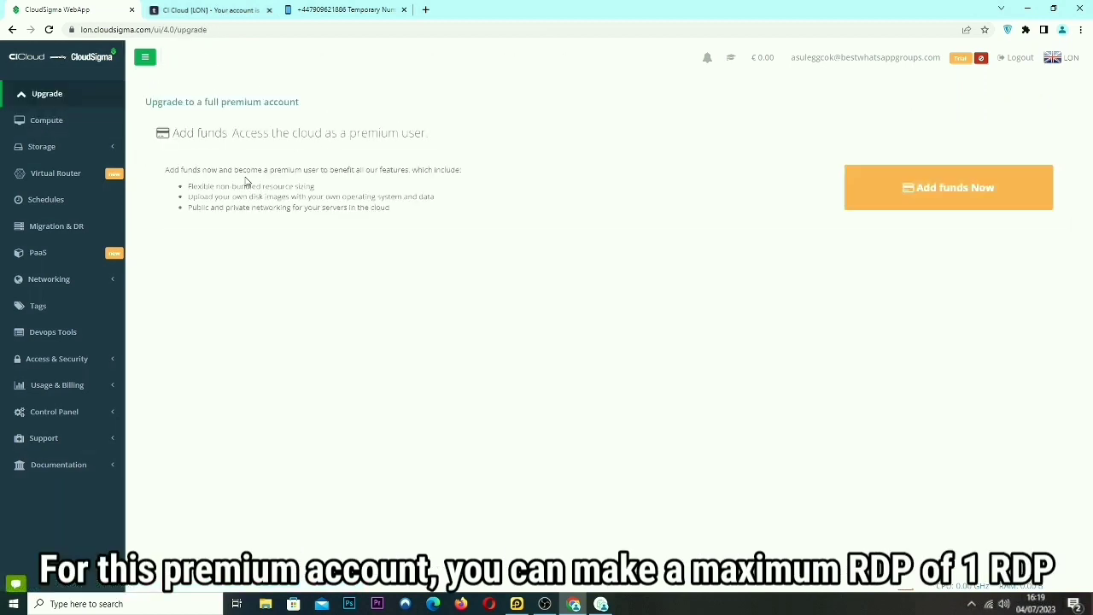
Step: Create a new compute server named with the suggested account username, with the CPU set to 3 GHz
left_click(22, 118)
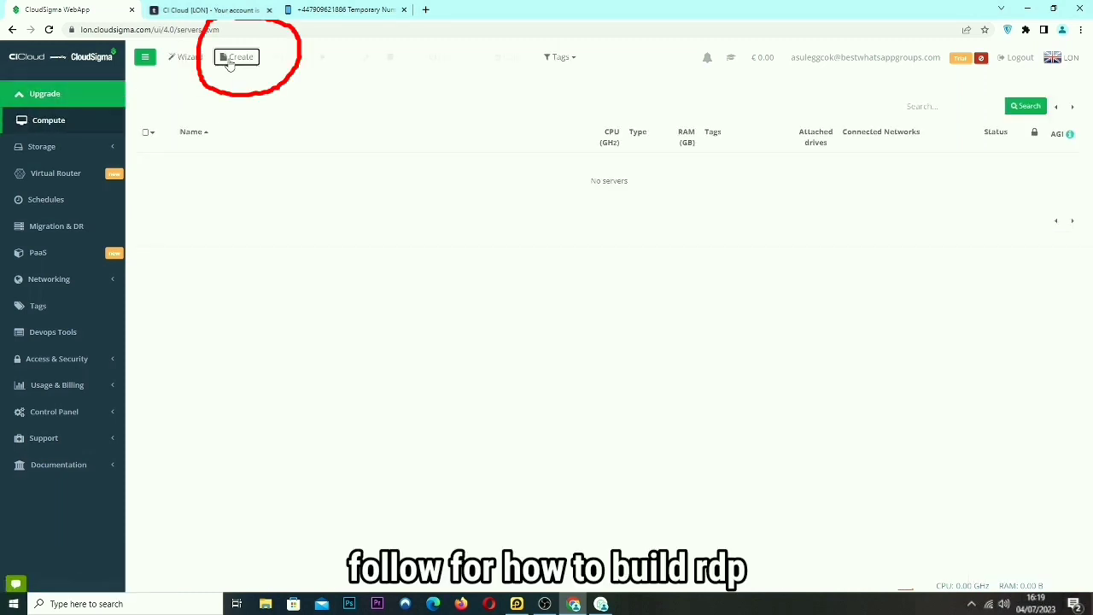
left_click(232, 58)
left_click(342, 189)
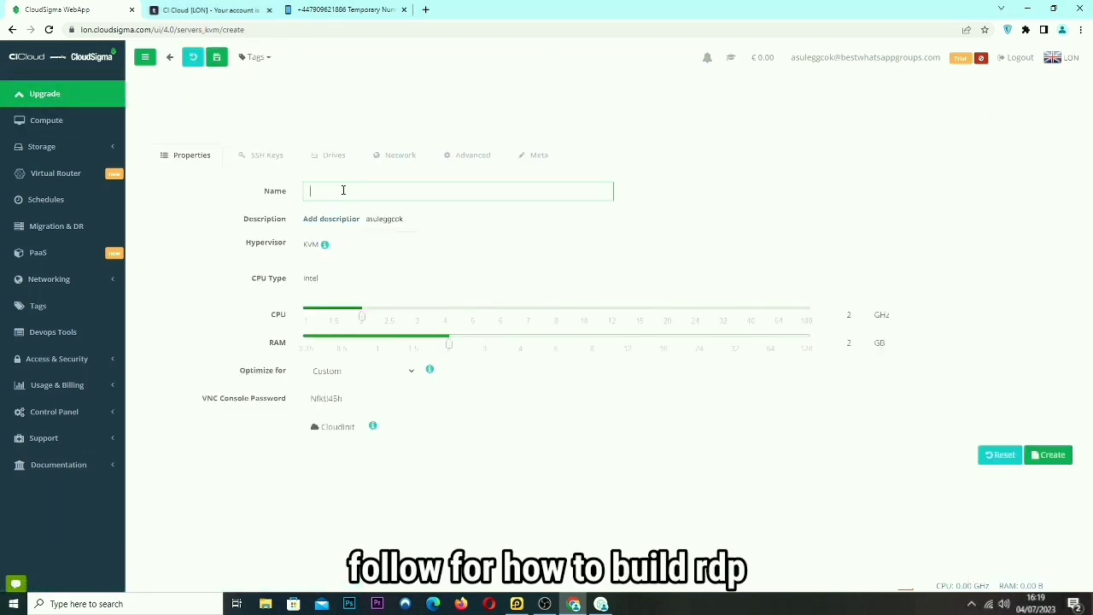
left_click(385, 220)
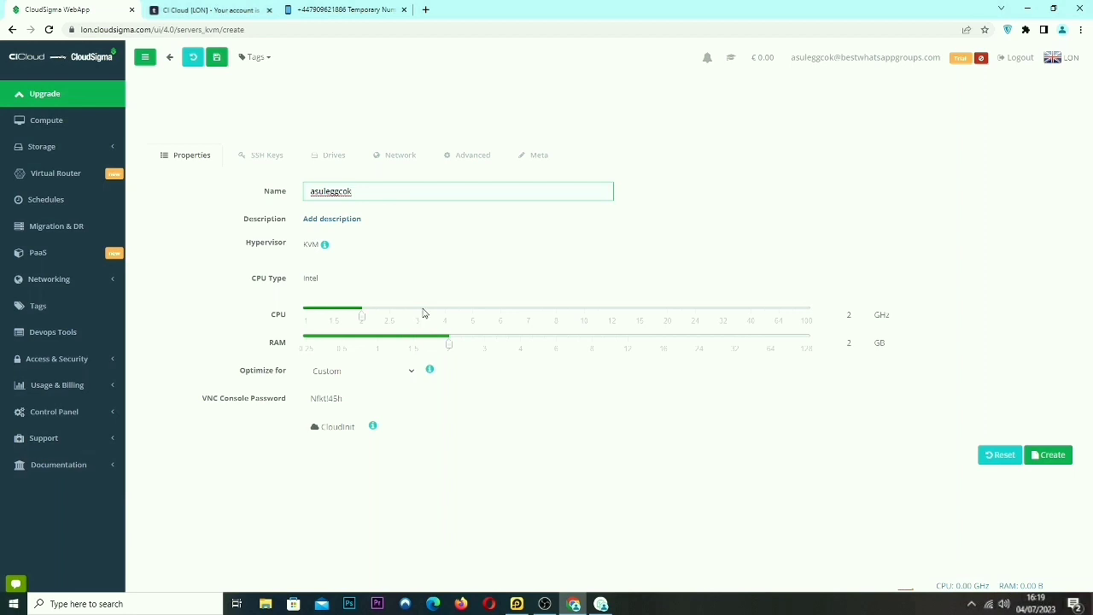
double_click(849, 316)
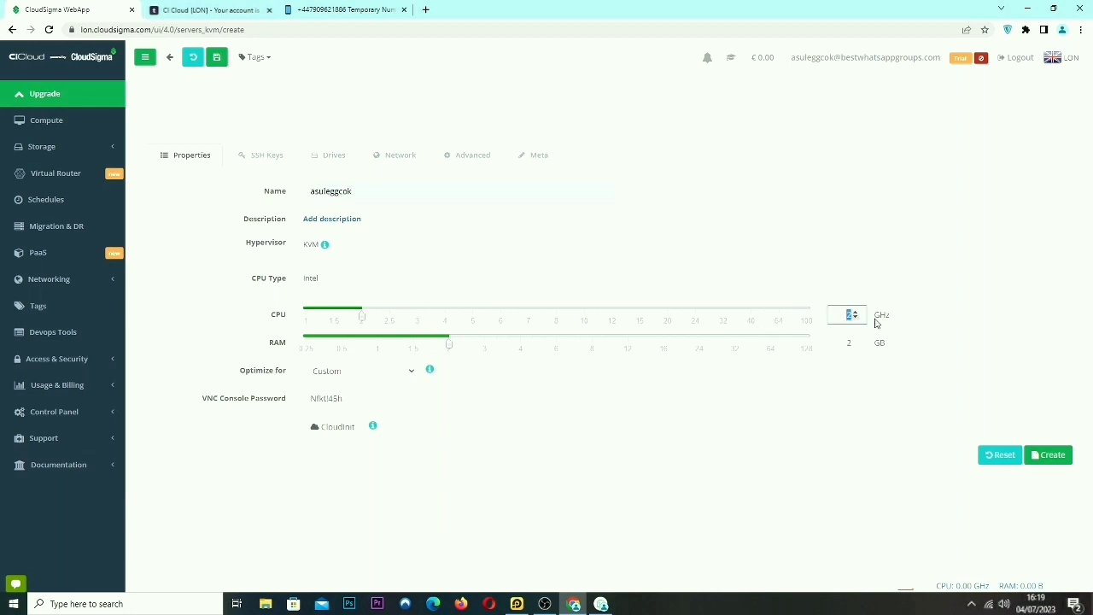
type("3")
left_click(1052, 454)
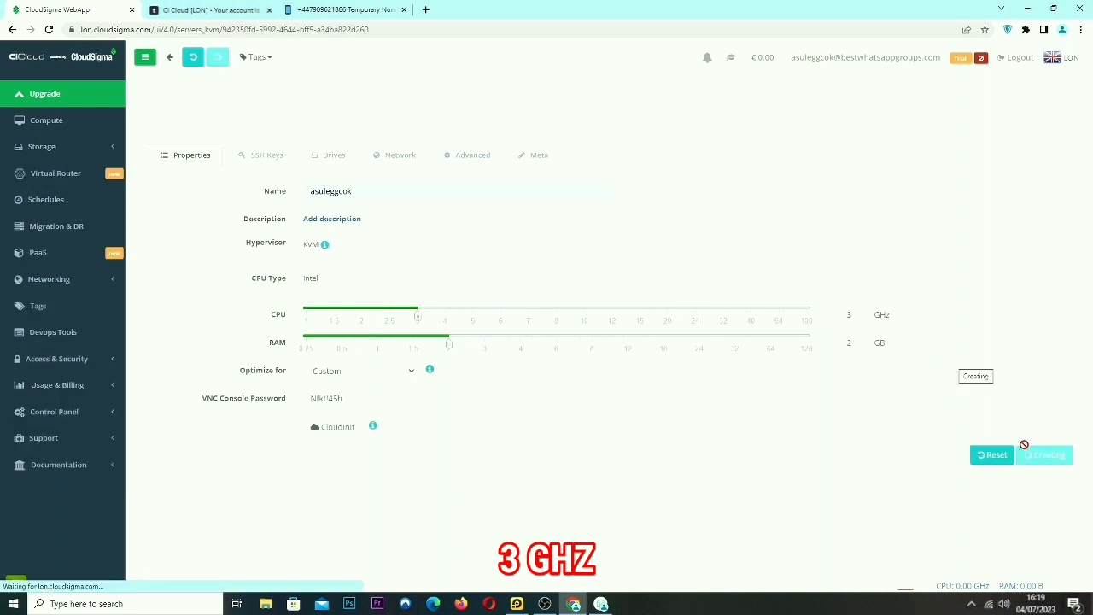
Step: Open the newly created server from the compute list and show its drive settings
left_click(77, 124)
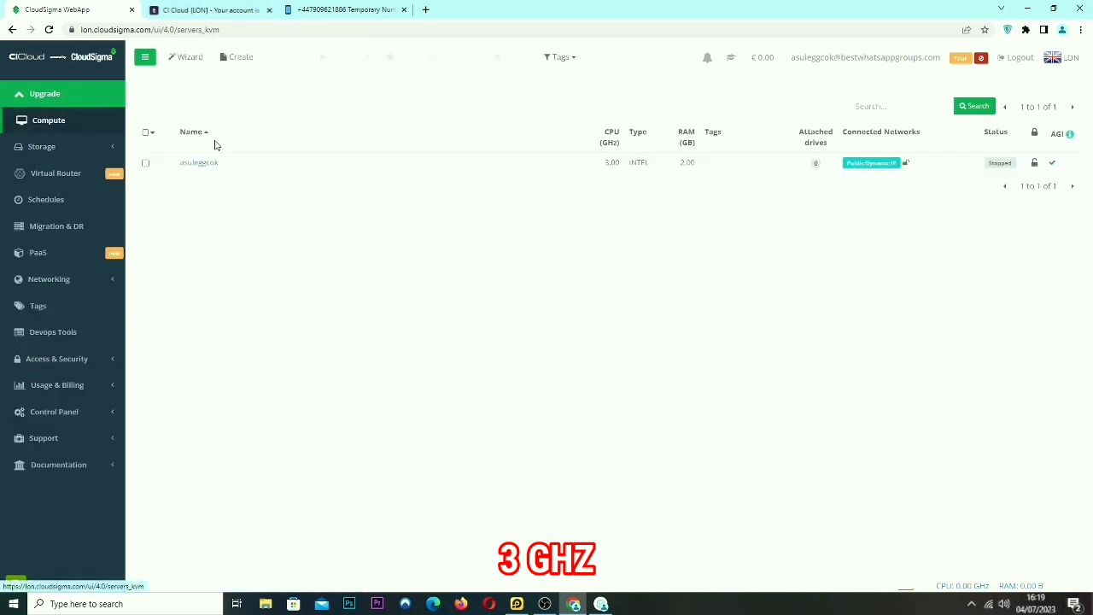
left_click(201, 164)
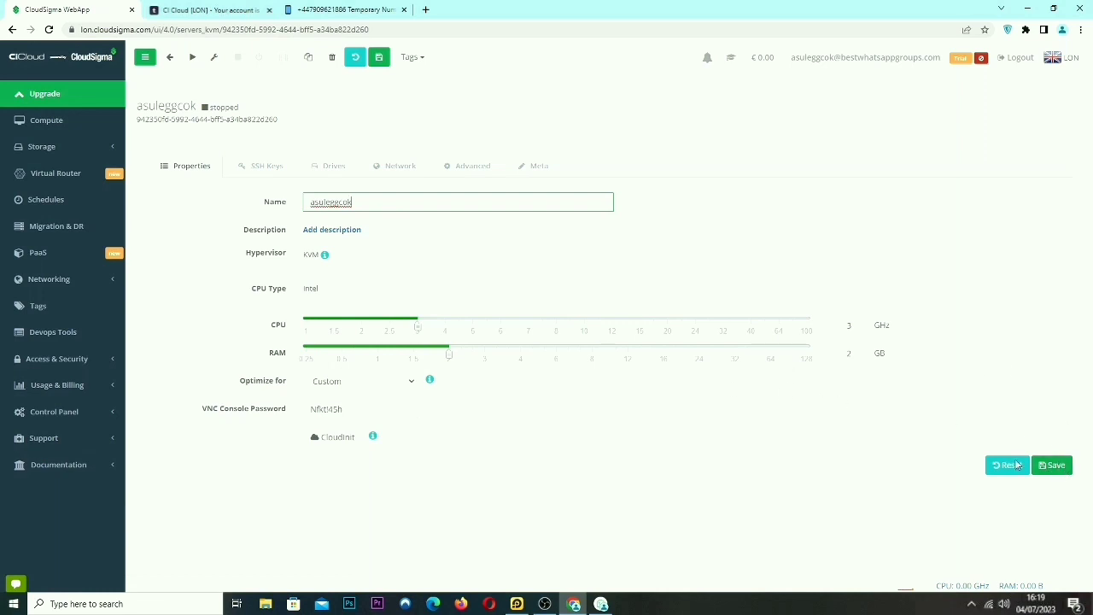
left_click(251, 175)
left_click(309, 175)
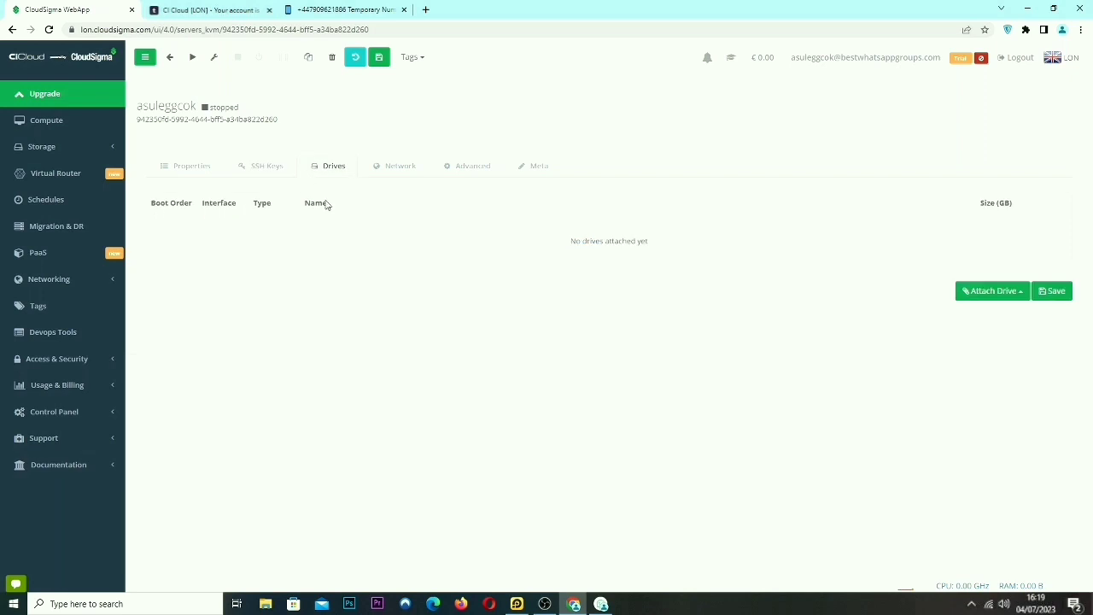
Step: Create a new 50 GB hard drive and attach it to the server
left_click(971, 292)
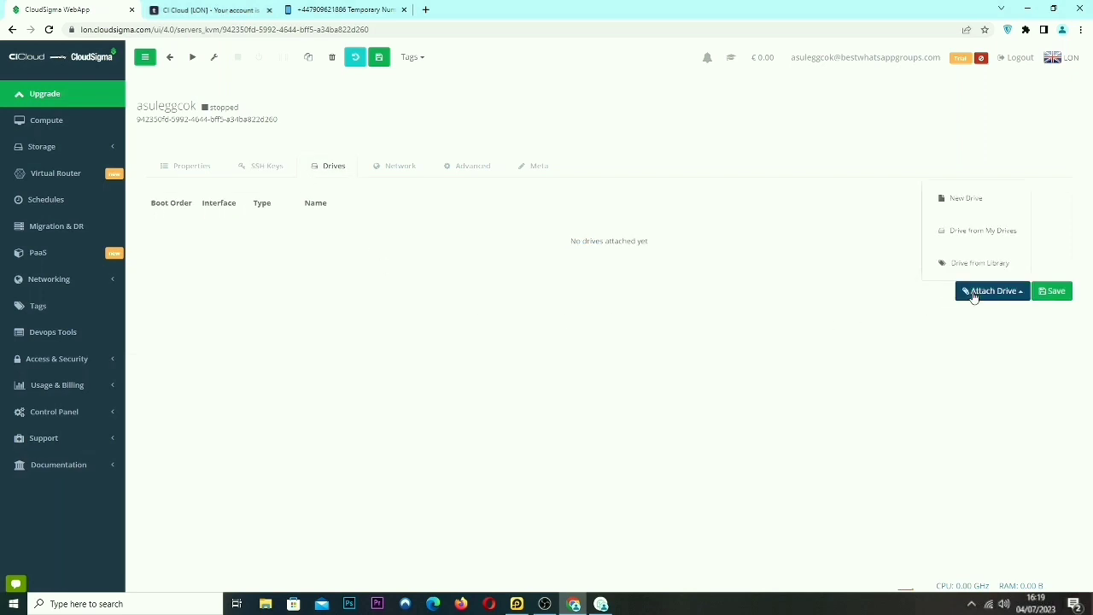
left_click(993, 197)
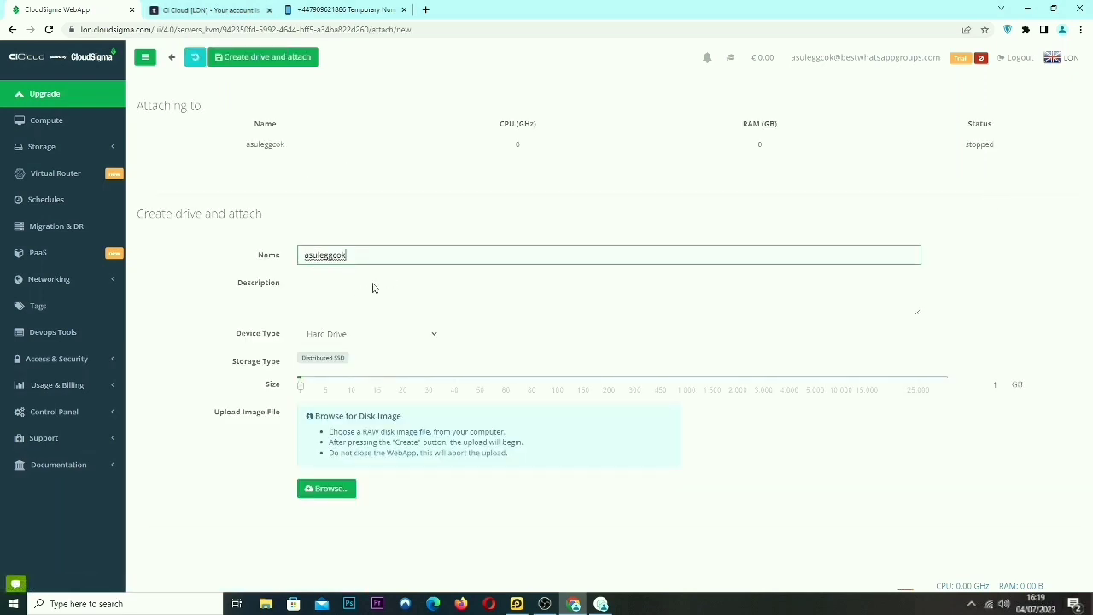
double_click(993, 384)
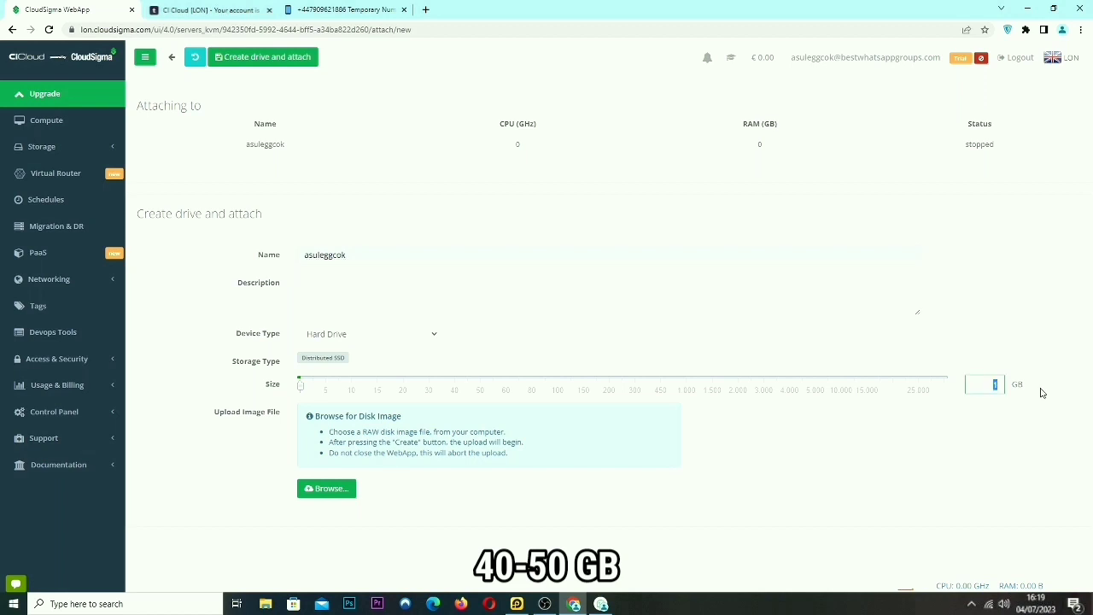
type("50")
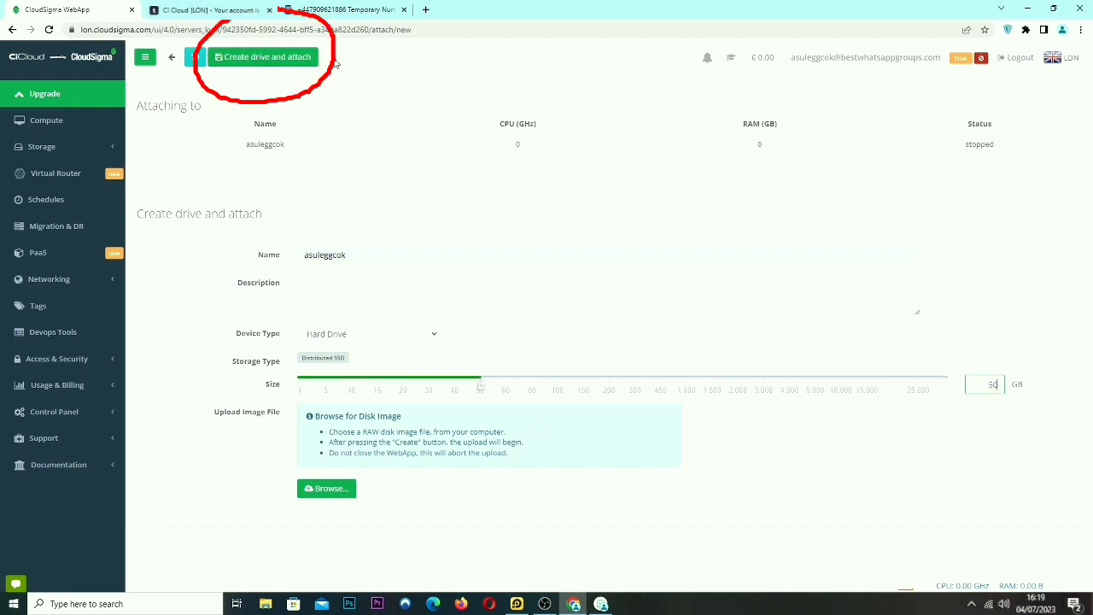
left_click(258, 65)
left_click(262, 60)
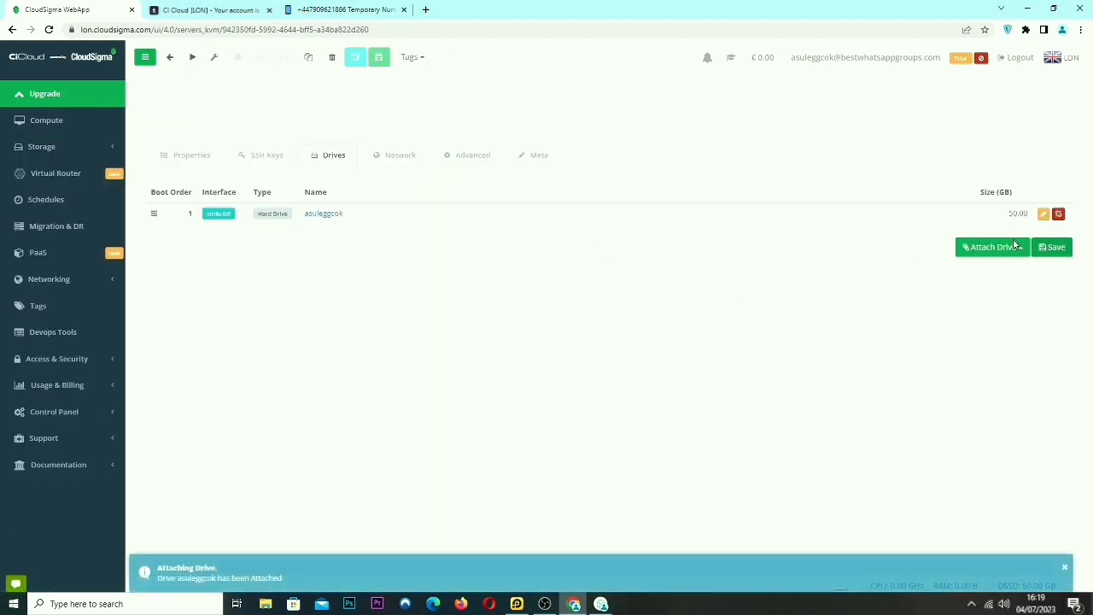
Step: Search the drive library for "windows server 2012" and attach the Windows Server 2012 Standard/Datacenter R2 Install CD to the server
left_click(992, 260)
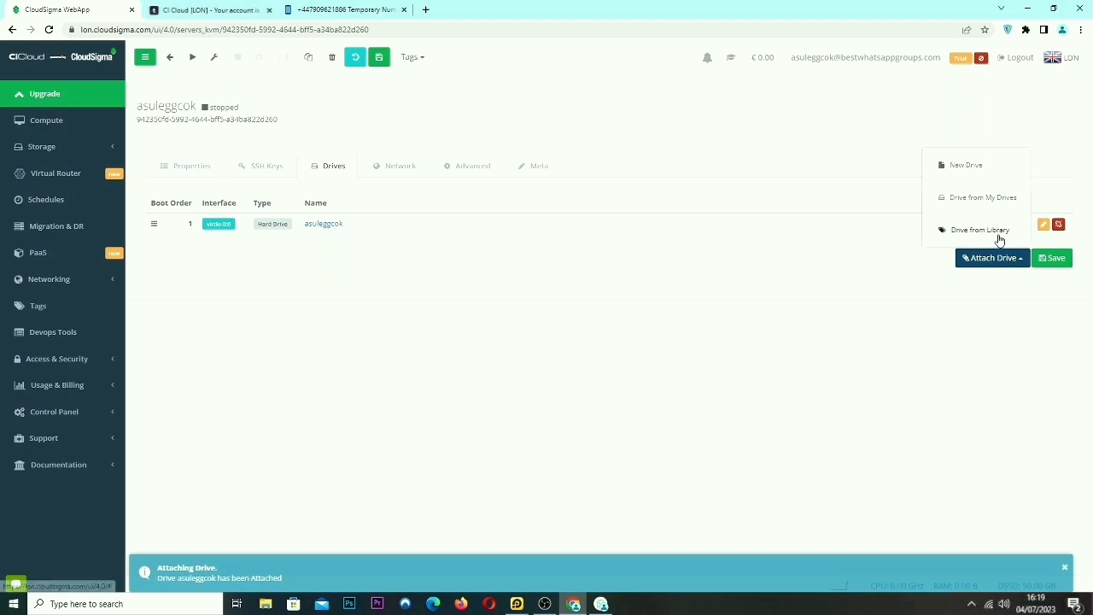
left_click(995, 233)
left_click(964, 214)
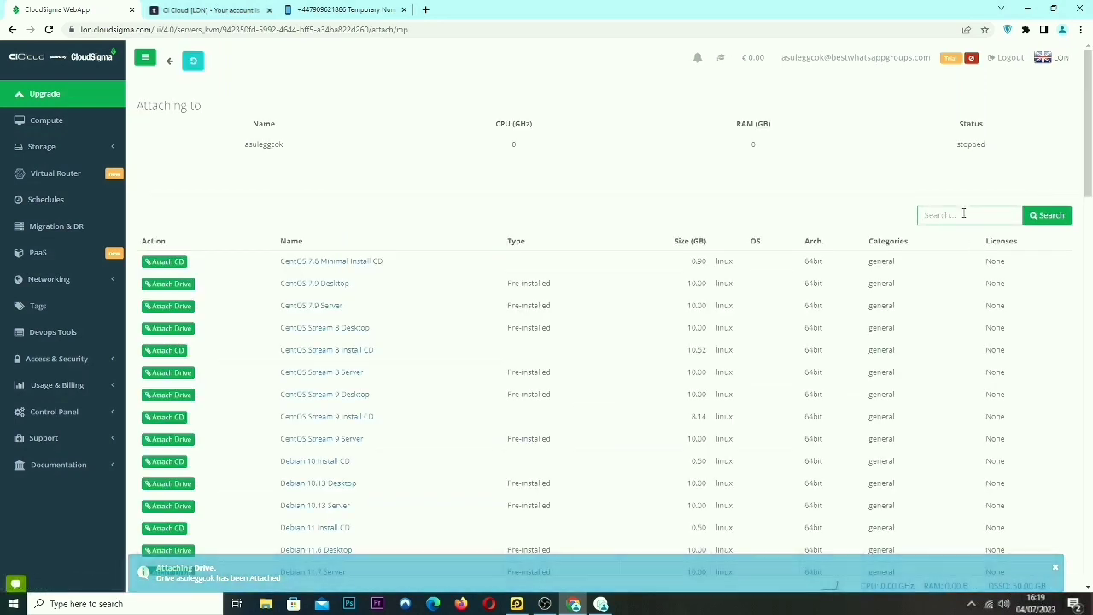
type("win")
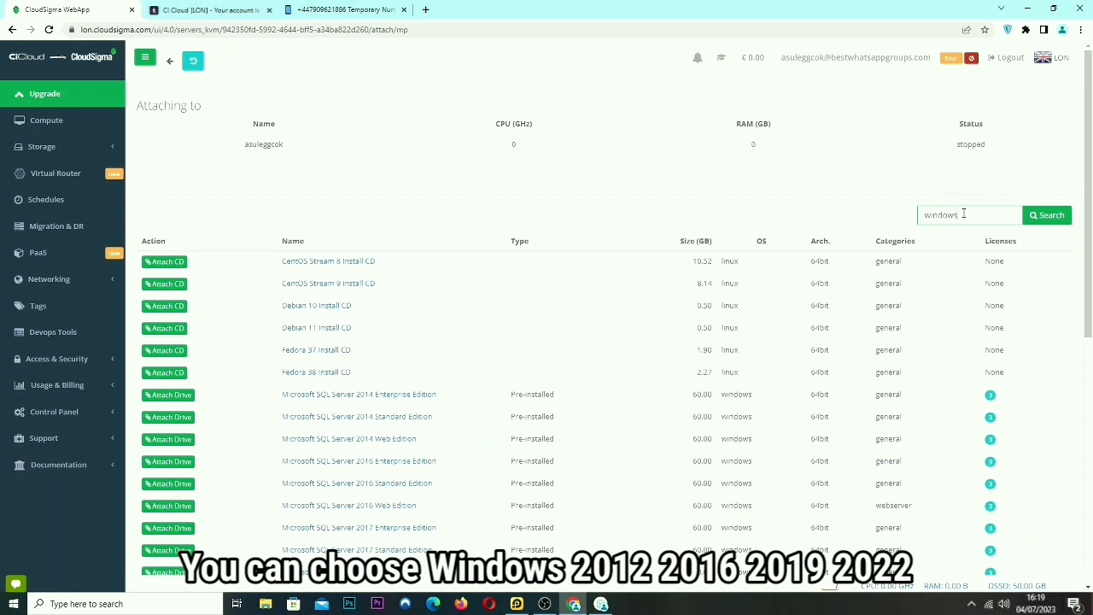
type("dows ser")
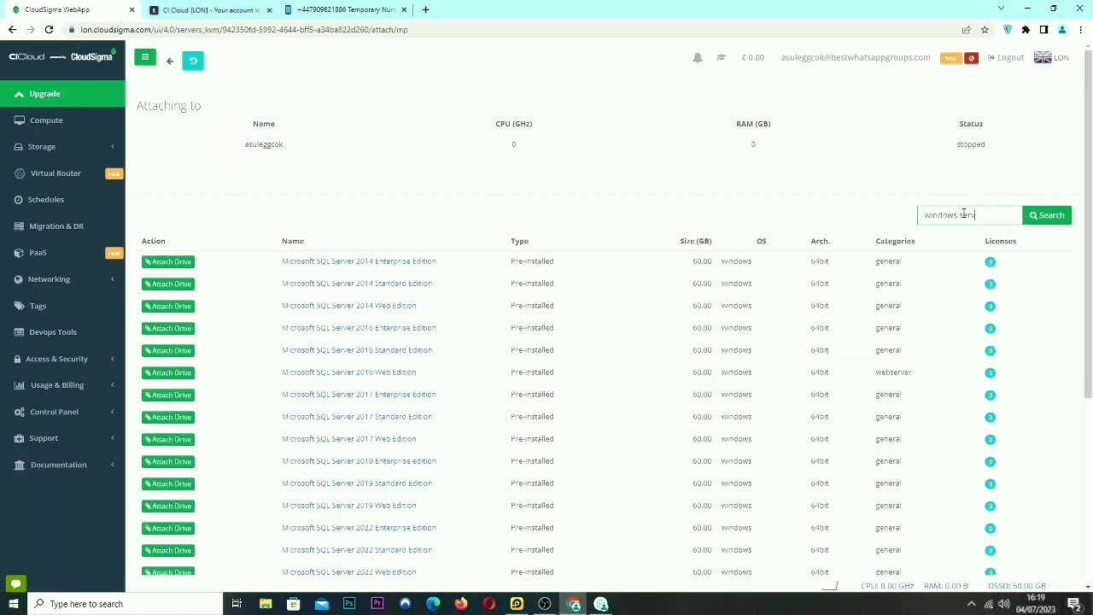
type("ver")
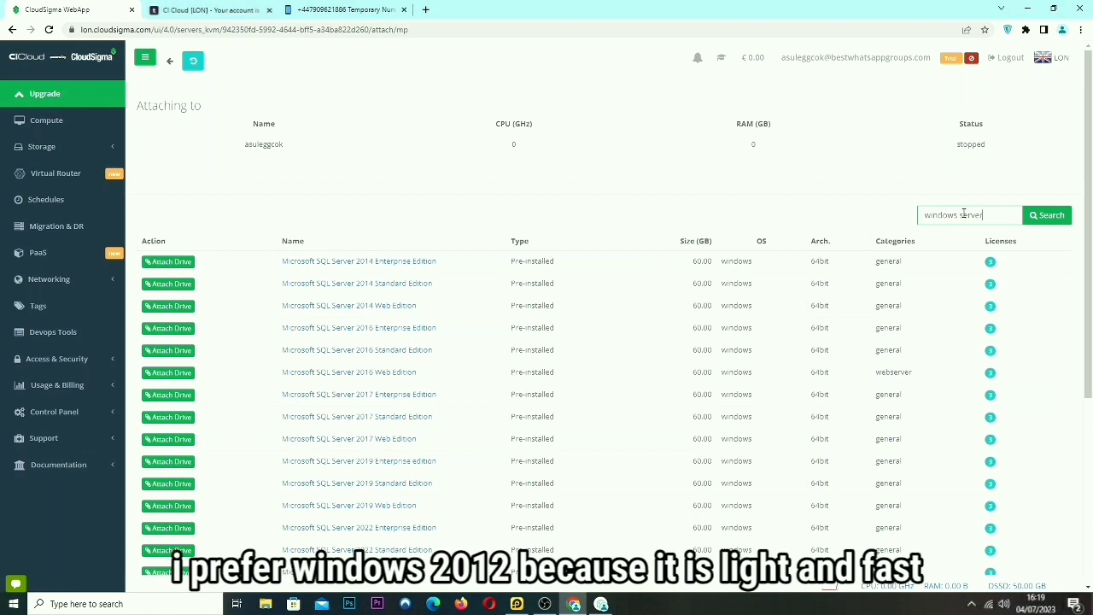
type(" 2")
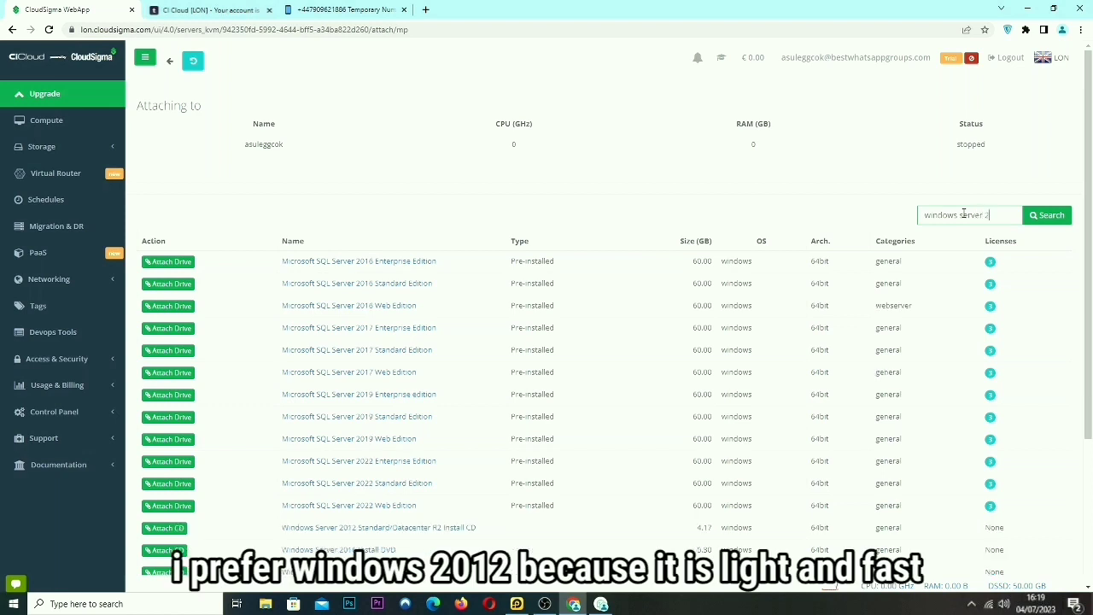
type("012")
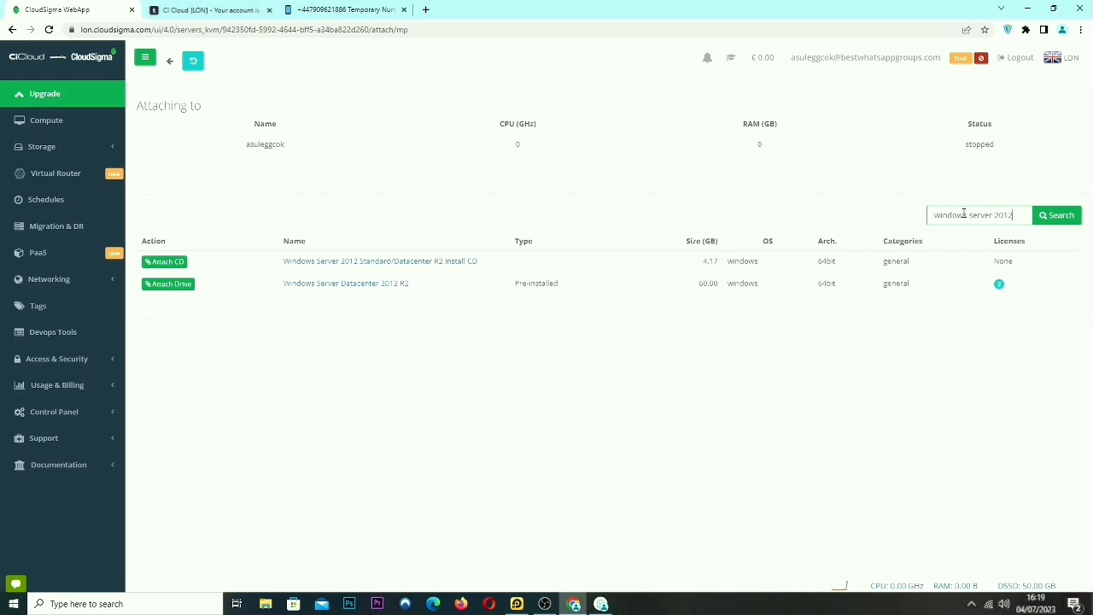
left_click_drag(1025, 261, 990, 263)
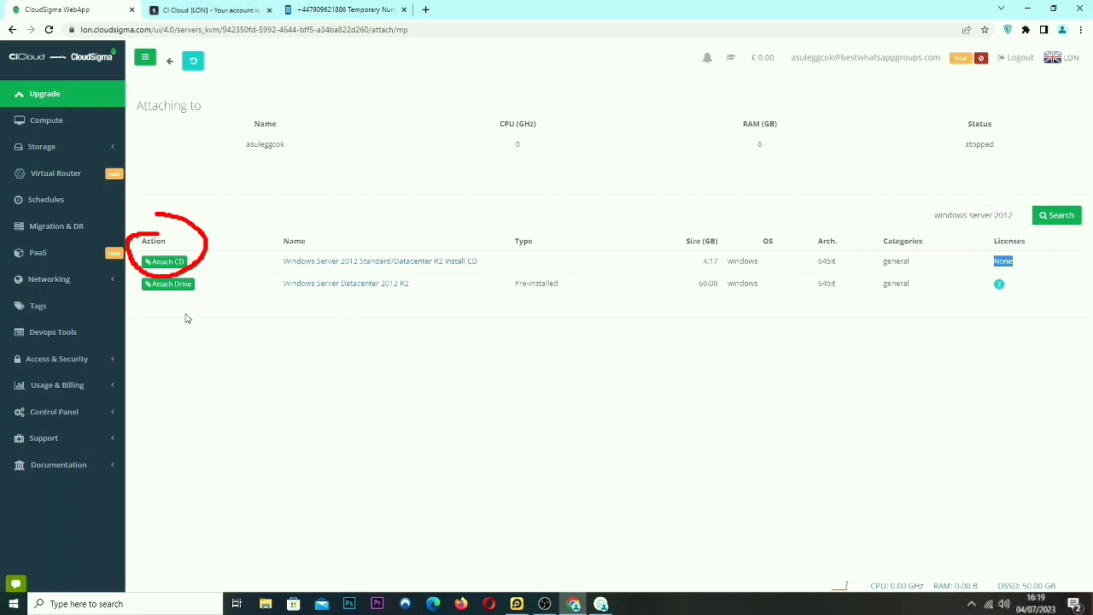
left_click(167, 261)
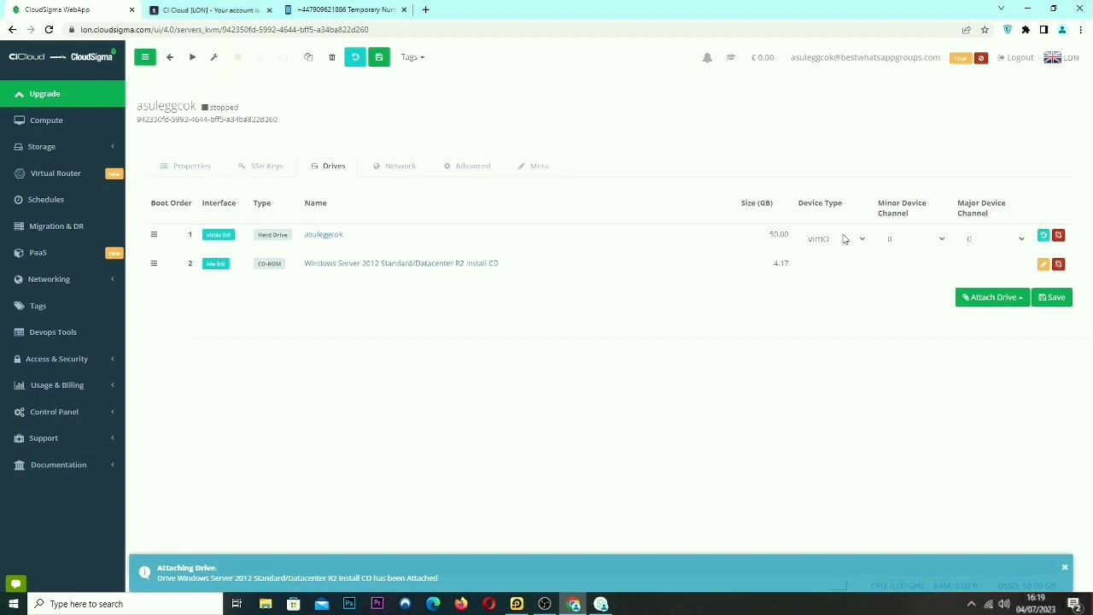
Step: Set the 50 GB hard drive's device type to IDE and its minor device channel to 1, and save the drive settings
left_click(844, 239)
left_click(818, 258)
left_click(913, 240)
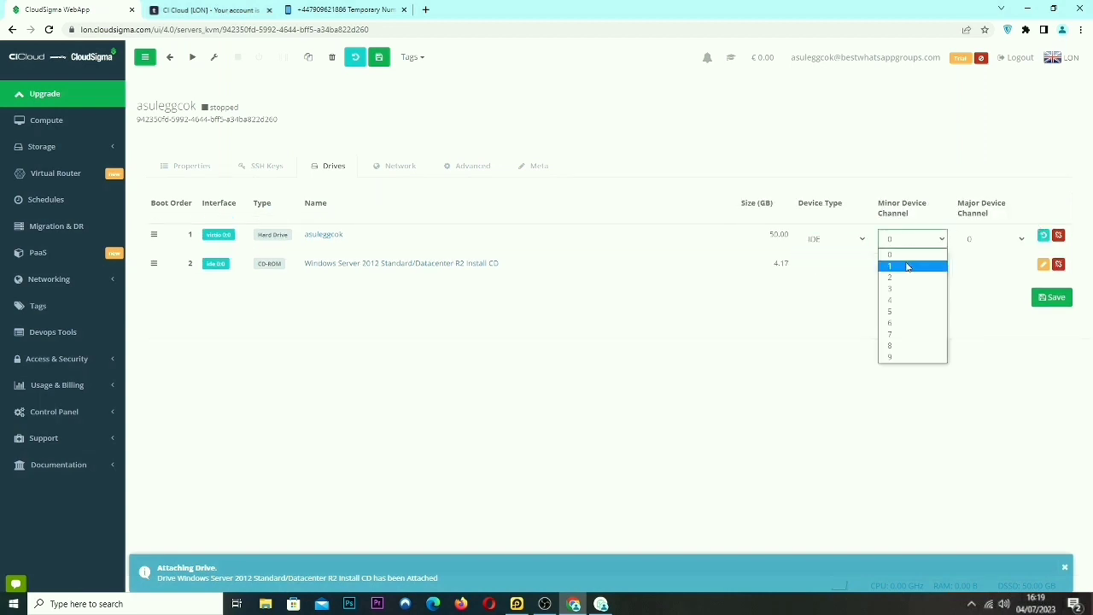
left_click(907, 267)
left_click_drag(847, 205, 799, 203)
left_click(838, 241)
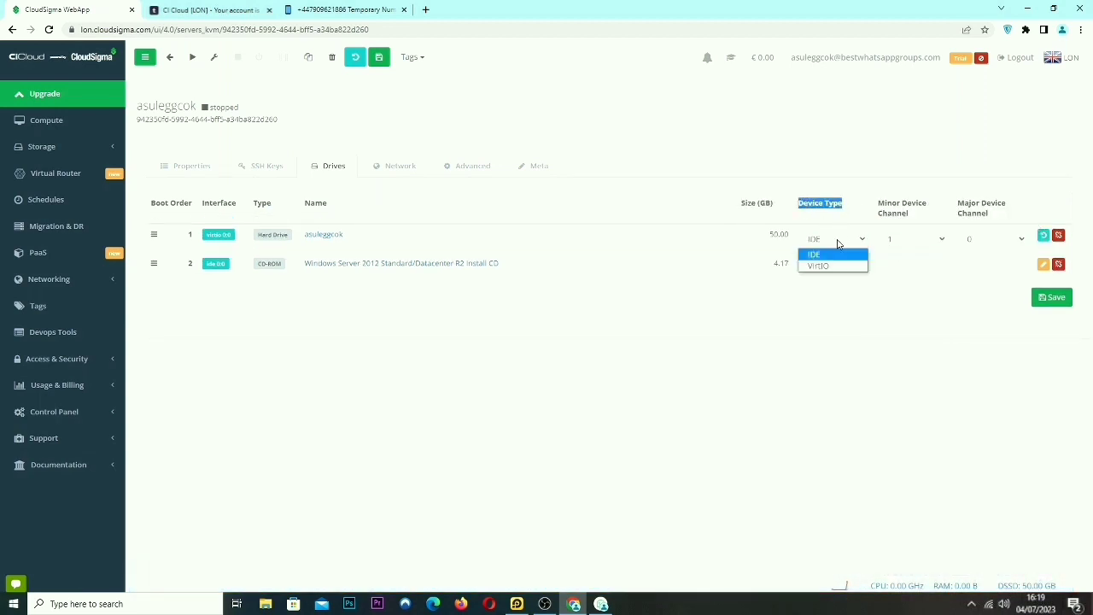
left_click(819, 254)
left_click_drag(914, 213, 879, 203)
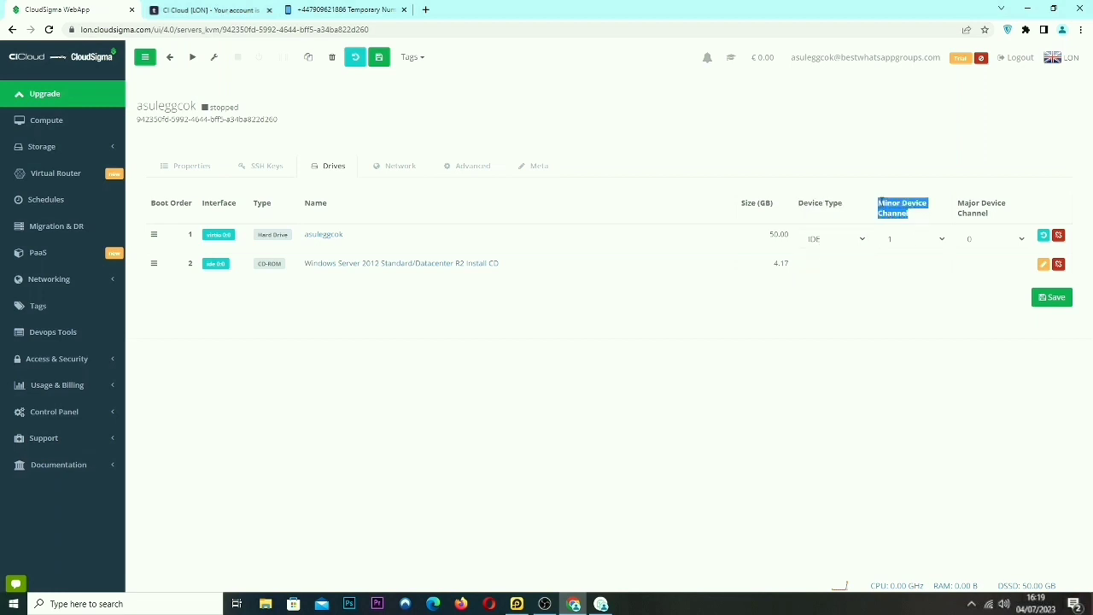
left_click(914, 240)
left_click(896, 264)
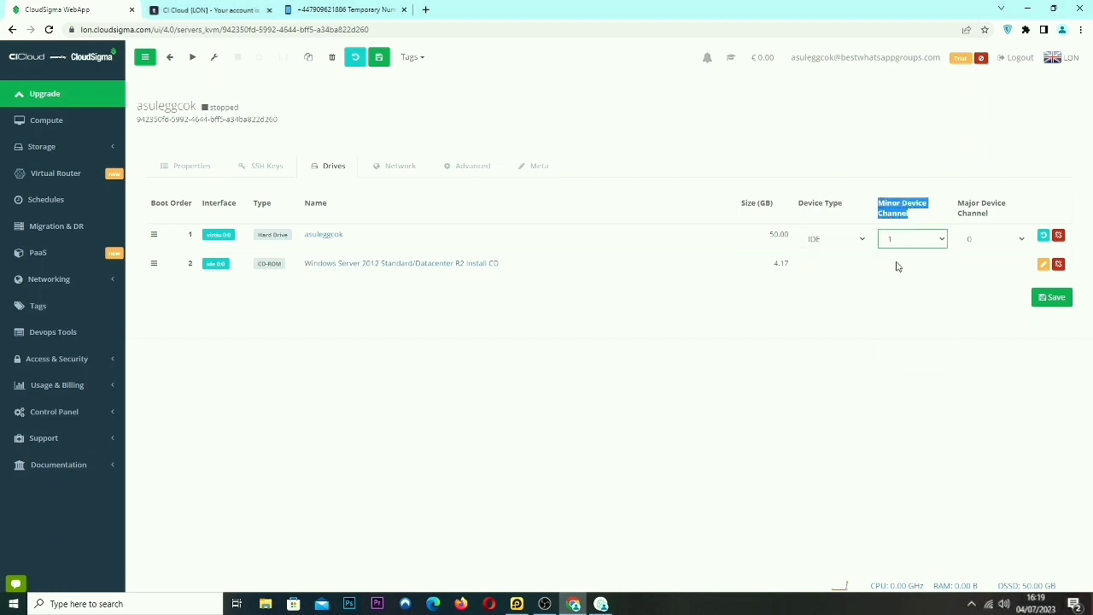
left_click(1052, 298)
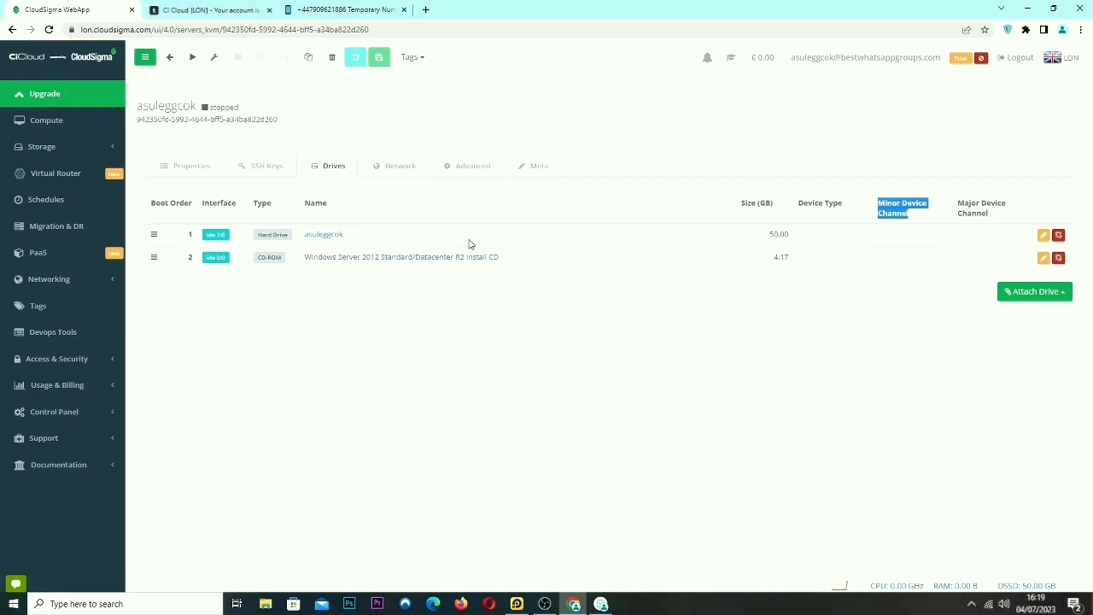
Step: Change the server's network card model to Intel PRO/1000 (Intel 82540EM chipset) and save the network settings
left_click(391, 167)
left_click_drag(419, 170, 386, 168)
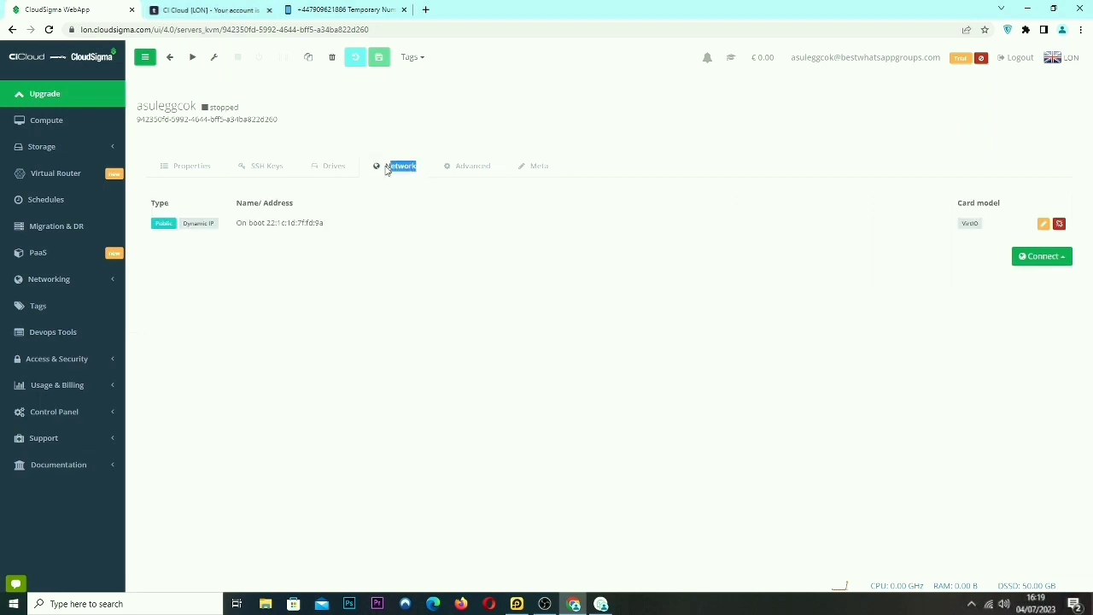
left_click(1043, 224)
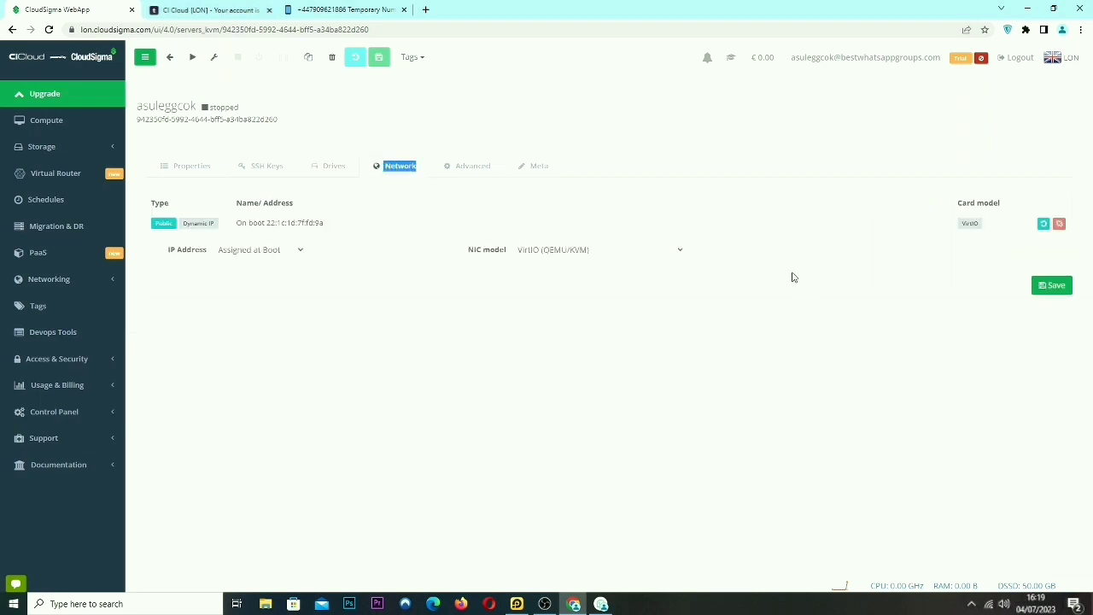
left_click(602, 249)
left_click(585, 277)
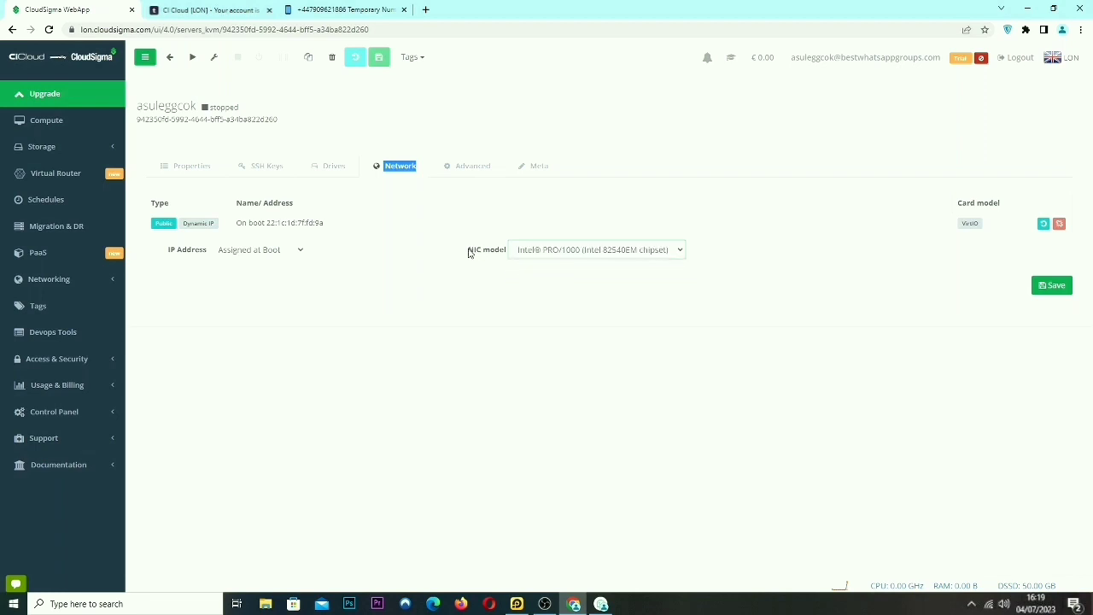
left_click_drag(470, 249, 513, 252)
left_click(614, 255)
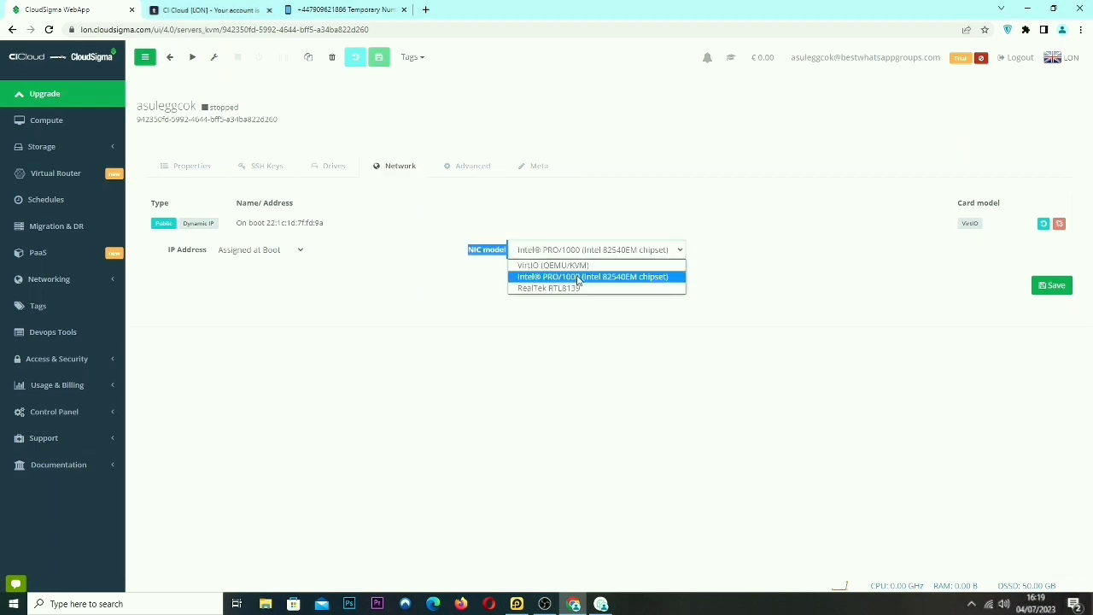
left_click(579, 277)
left_click(1052, 285)
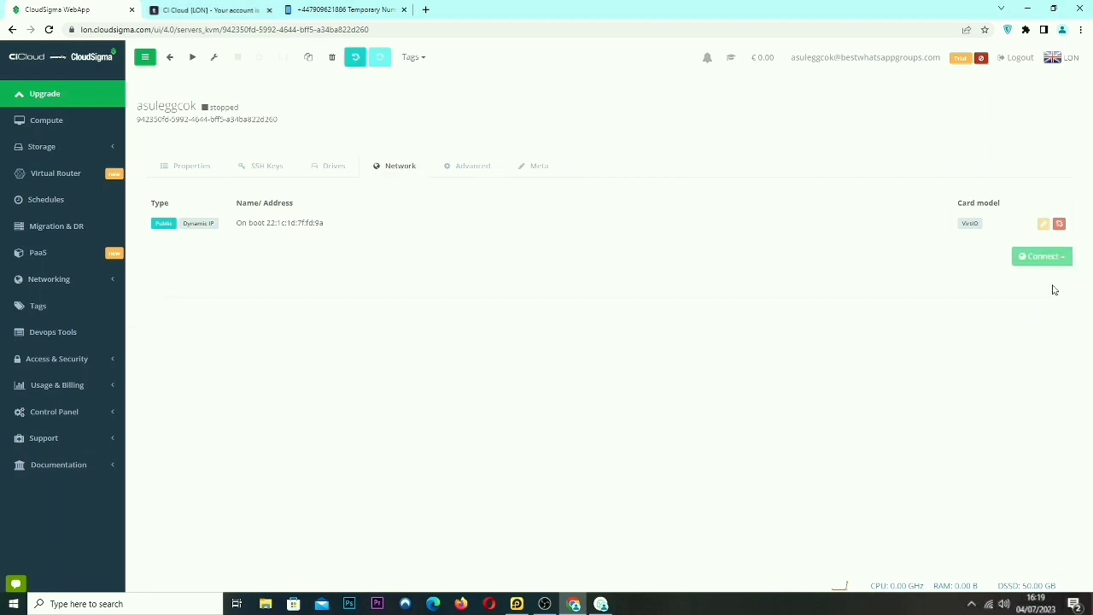
Step: Set the processing units to be simulated to 3 cores in the advanced server settings and save
left_click(473, 167)
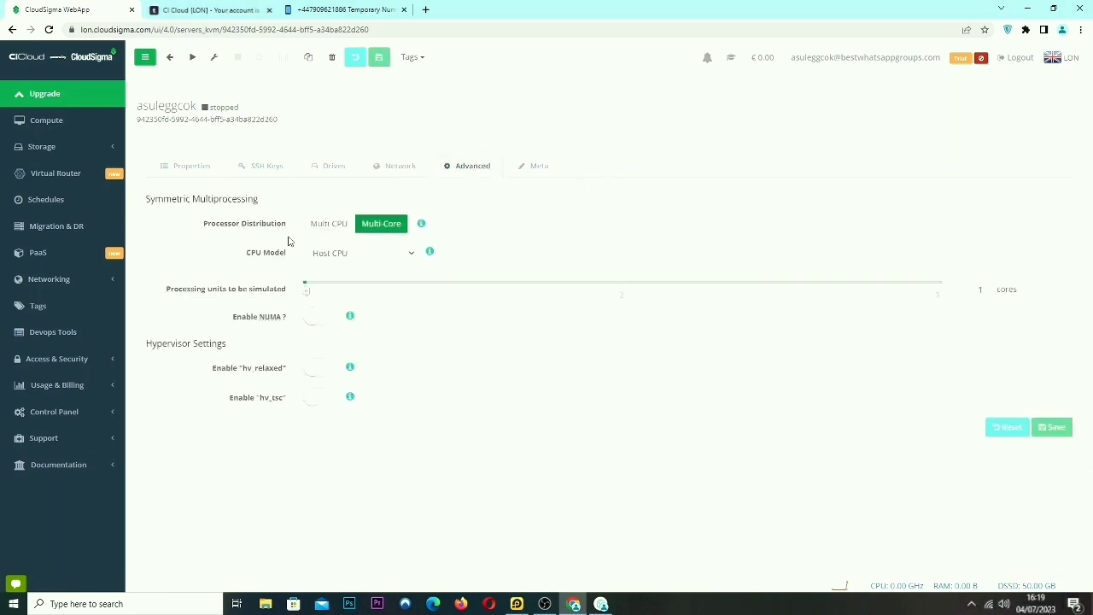
left_click_drag(141, 199, 274, 203)
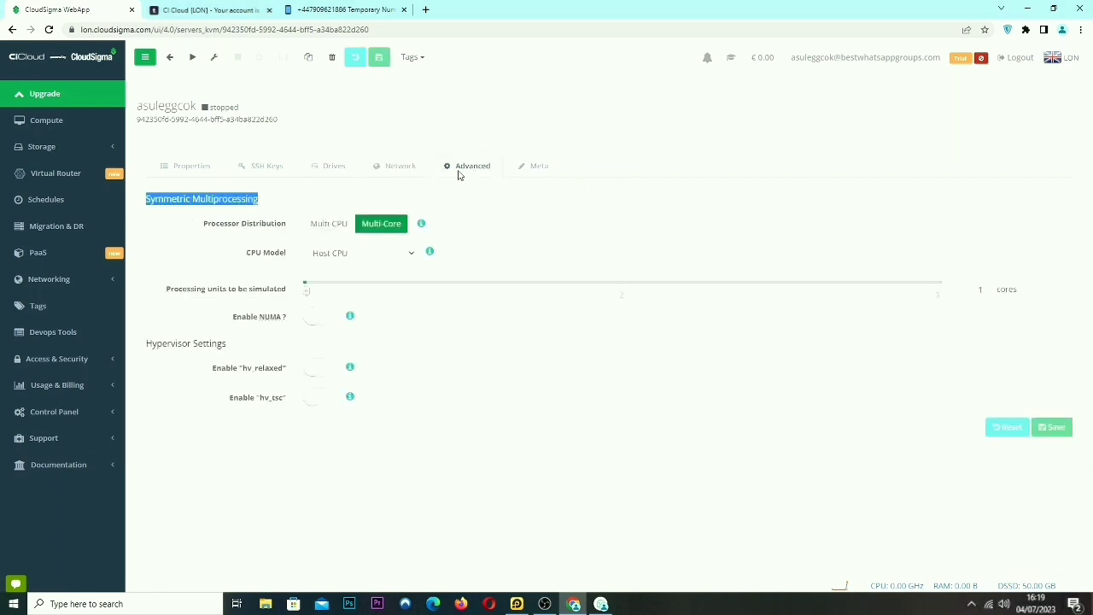
left_click_drag(456, 167, 495, 169)
left_click(445, 268)
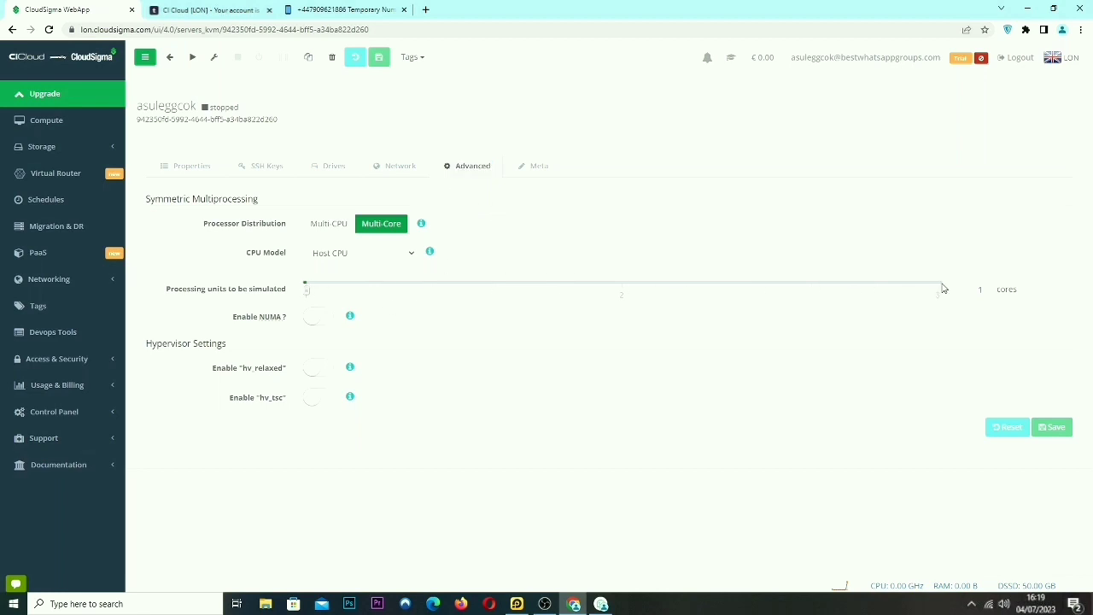
double_click(975, 290)
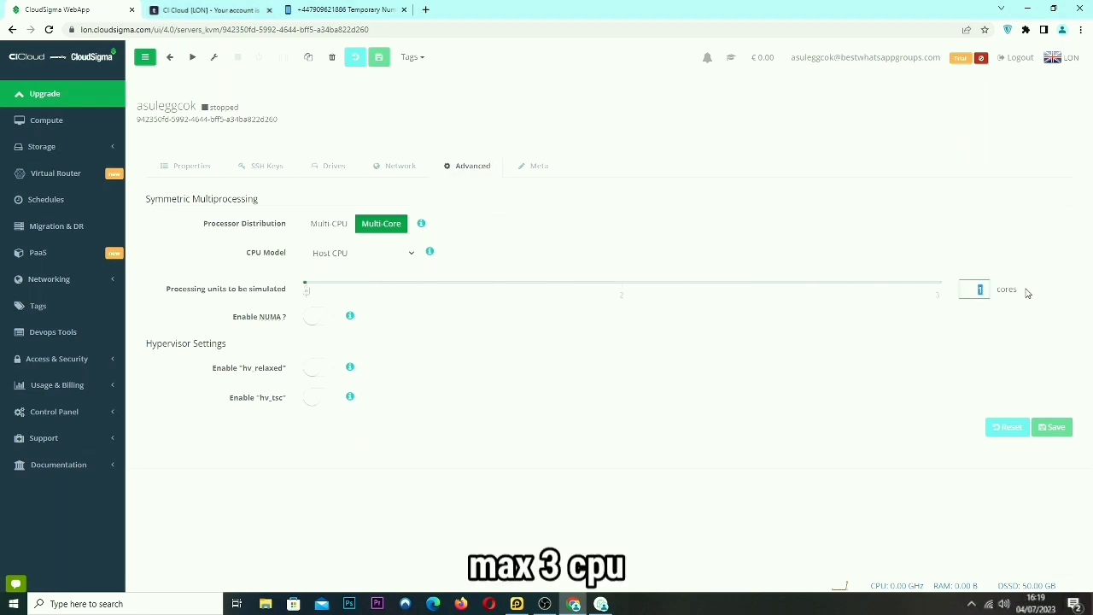
left_click(1027, 293)
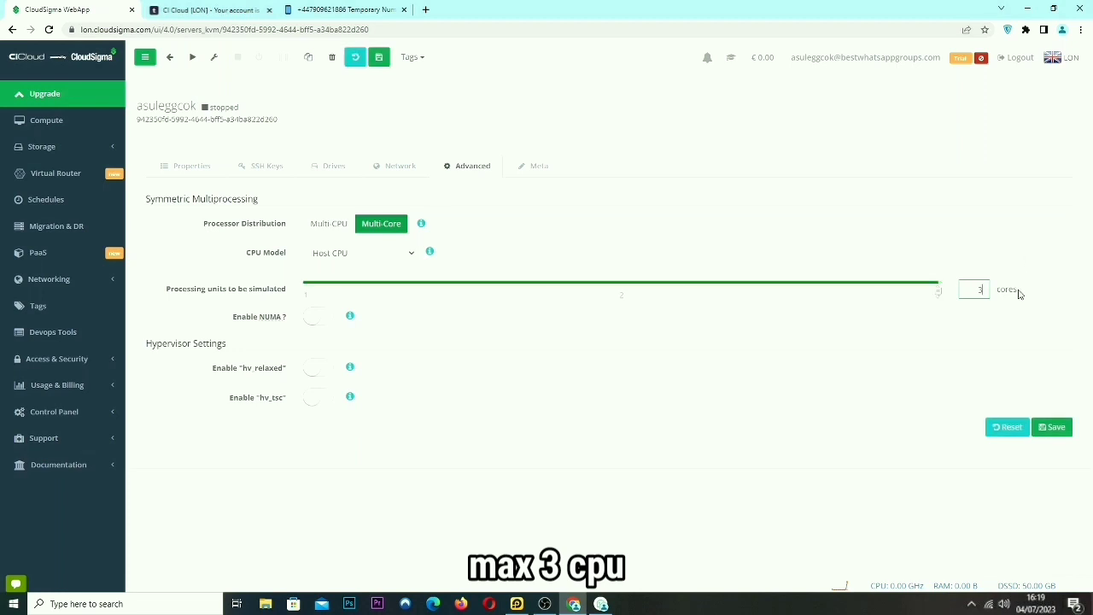
left_click_drag(1019, 293, 995, 294)
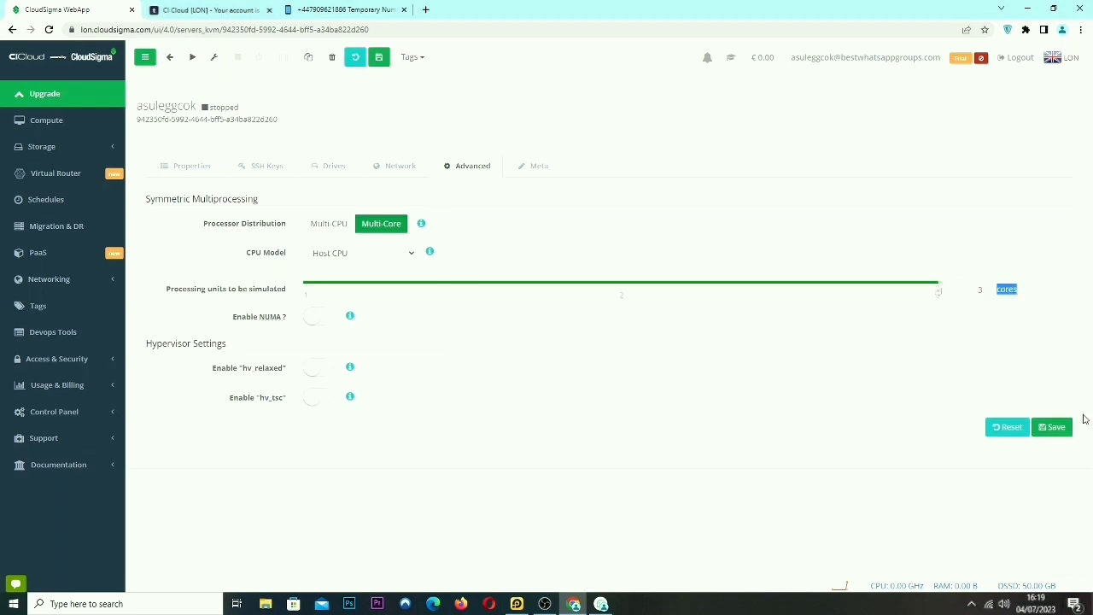
left_click(1055, 428)
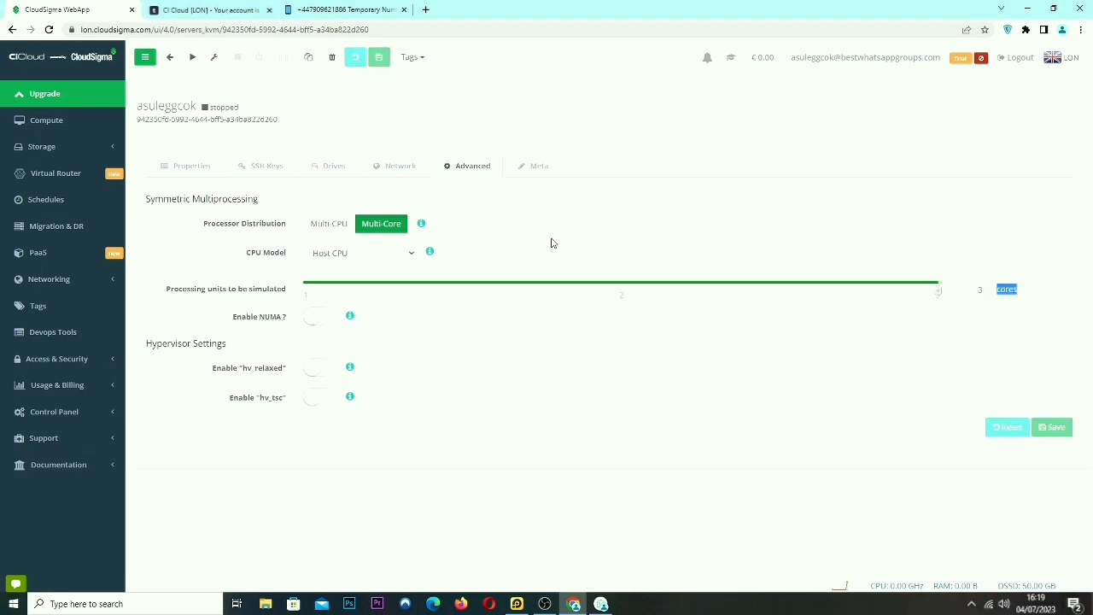
Step: Show the server's general properties and start the server, checking the IP address it is assigned
left_click(166, 164)
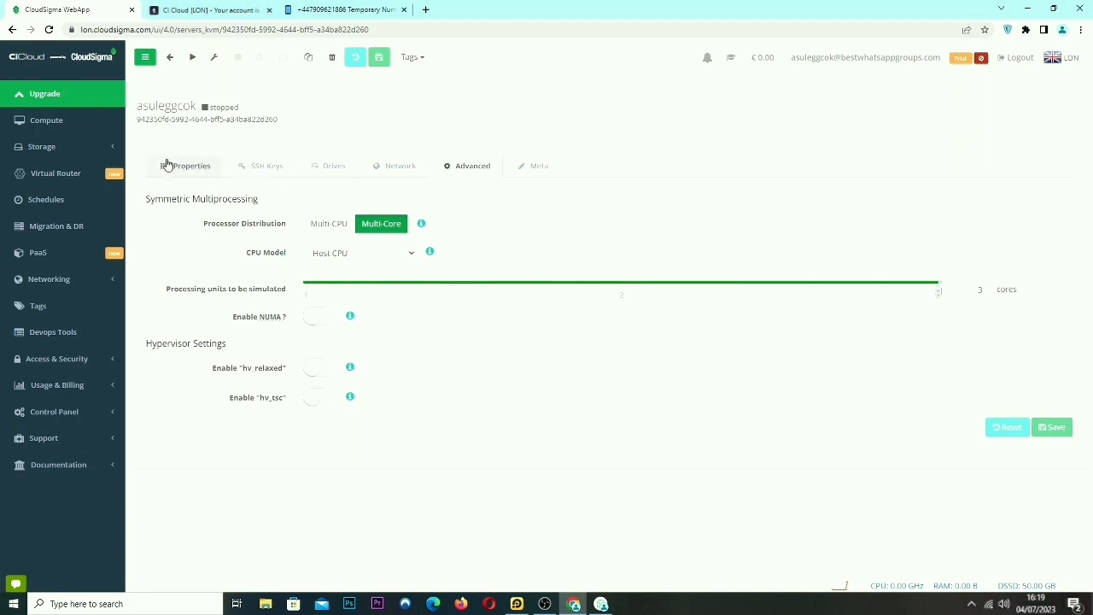
left_click(192, 57)
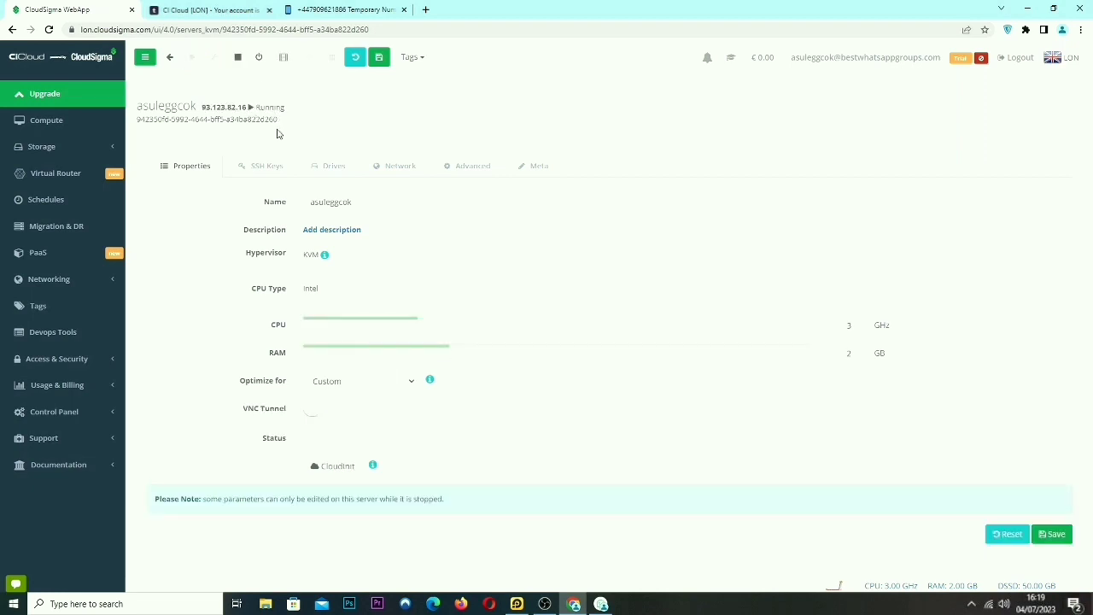
left_click_drag(204, 107, 247, 108)
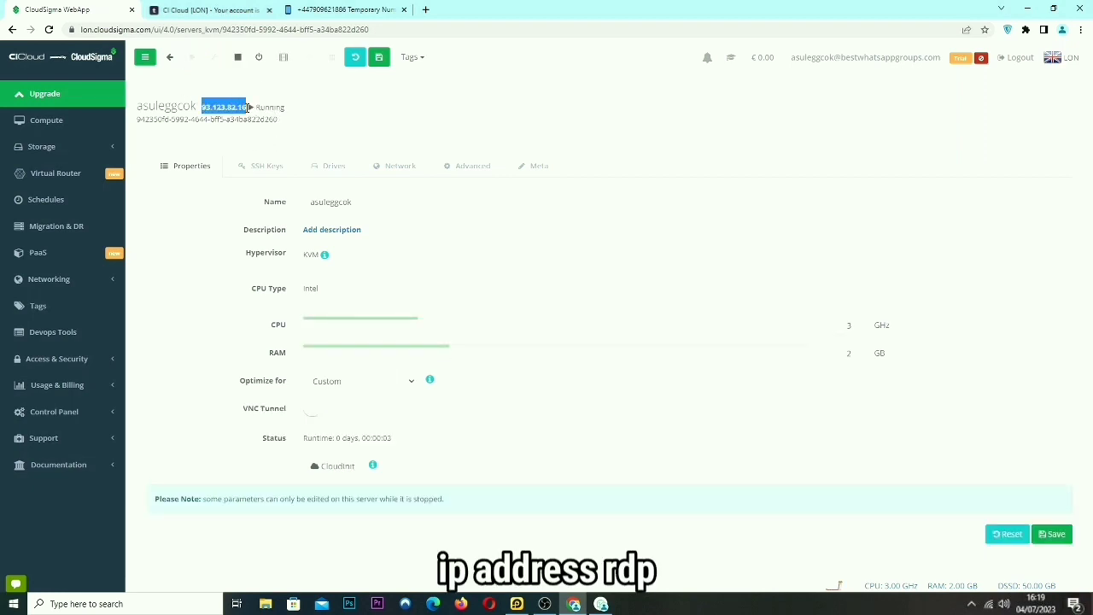
left_click(346, 132)
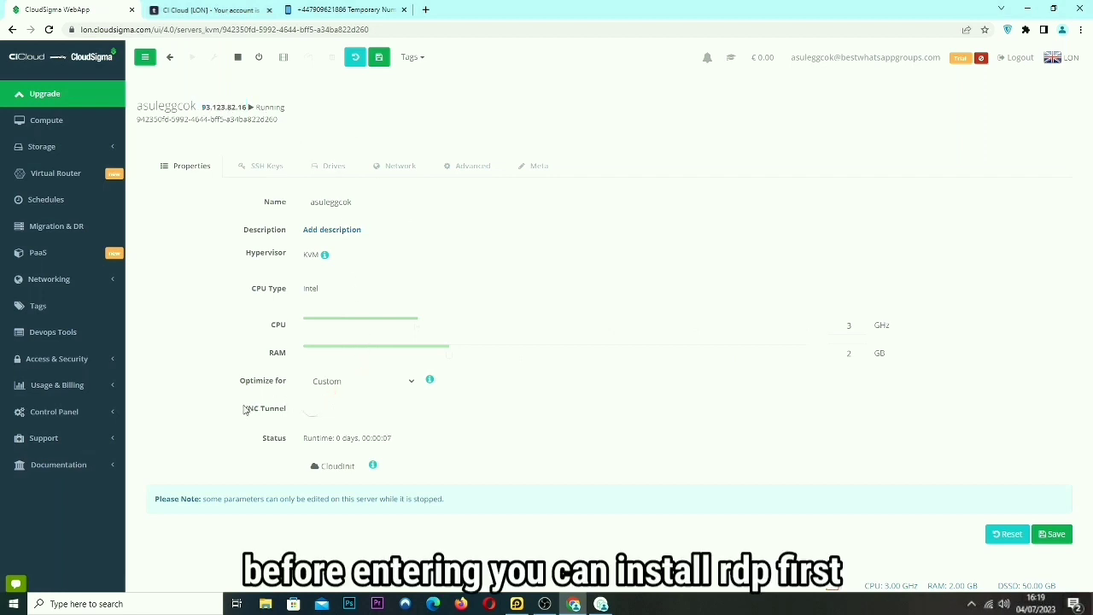
Step: Enable the server's VNC tunnel and view its VNC URL and credentials for an external VNC application
left_click_drag(246, 409, 295, 418)
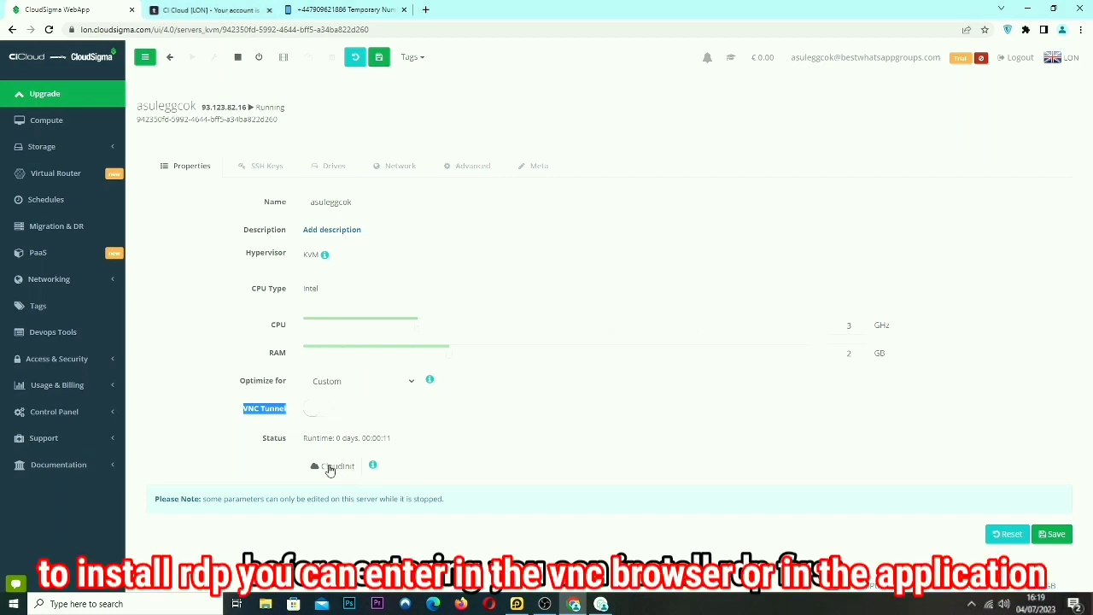
left_click(314, 409)
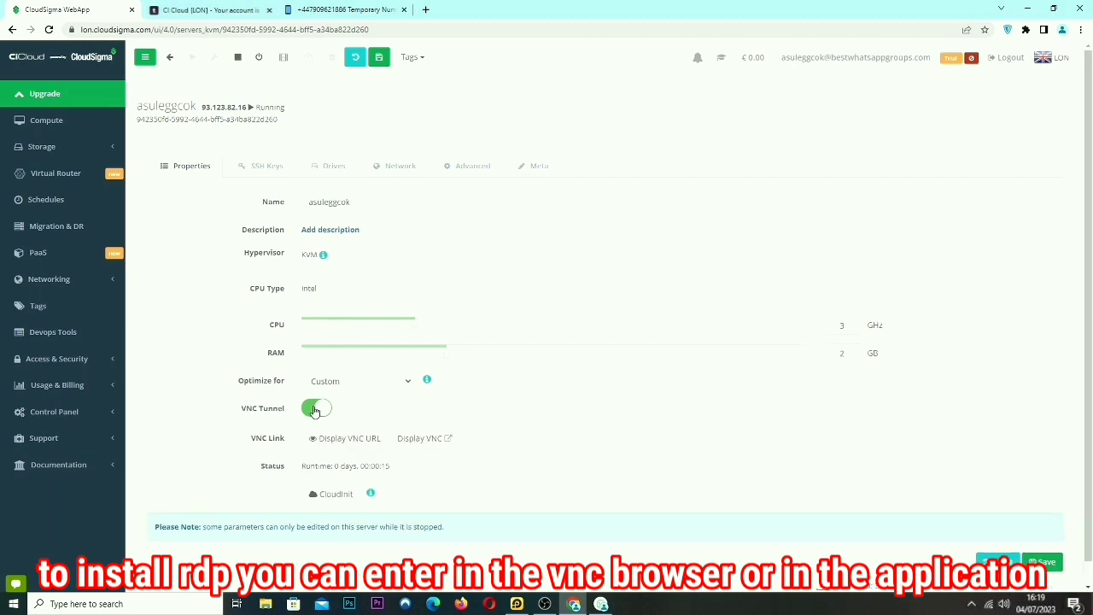
left_click(367, 439)
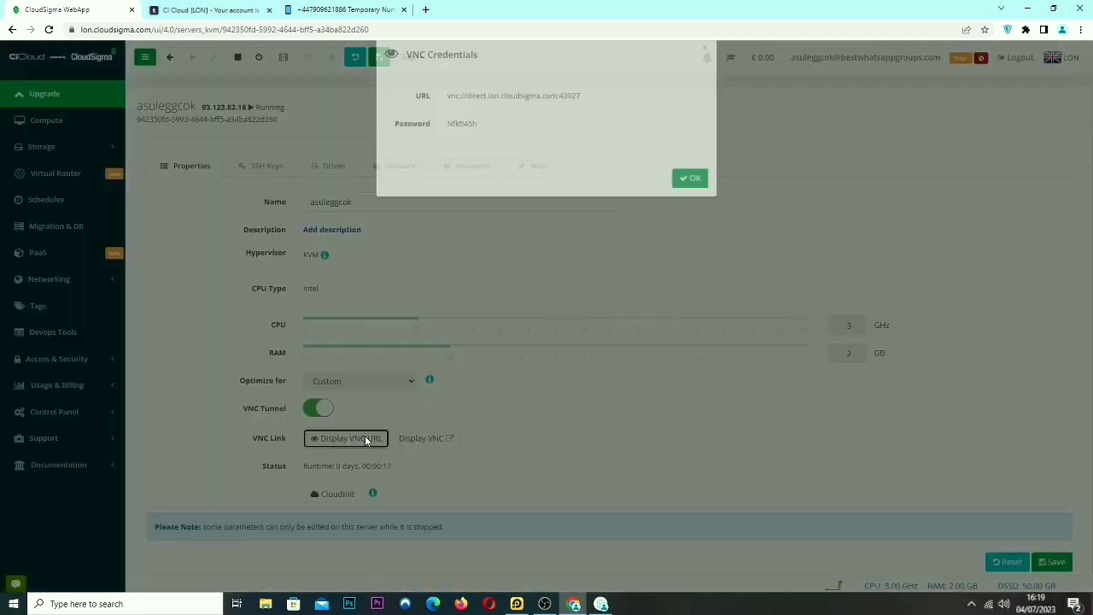
left_click_drag(581, 125, 452, 124)
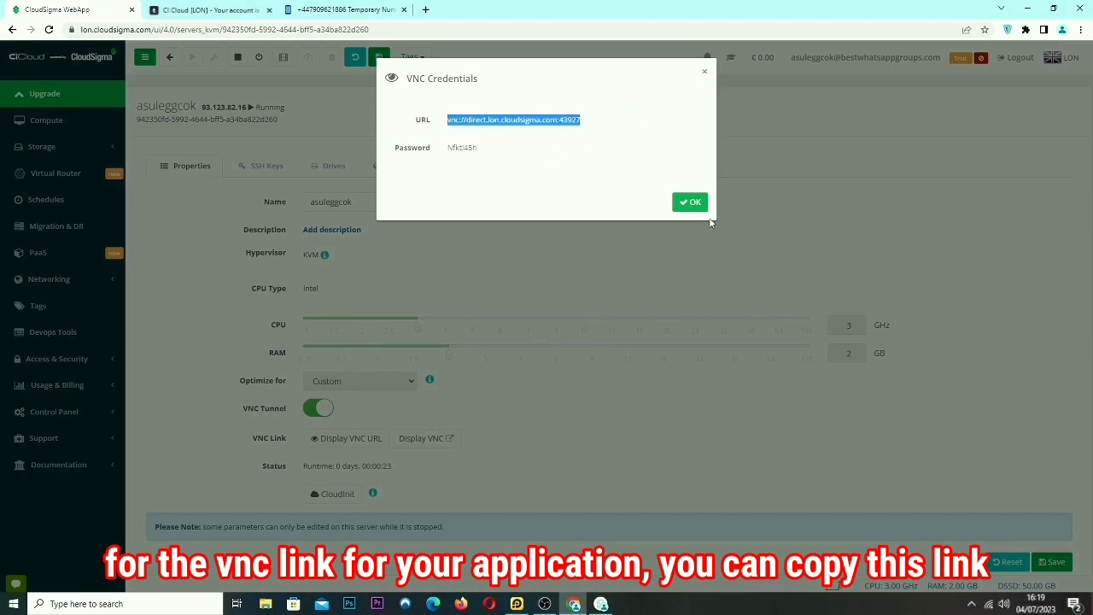
left_click(694, 203)
Step: Open the server's VNC display in the browser
left_click(420, 442)
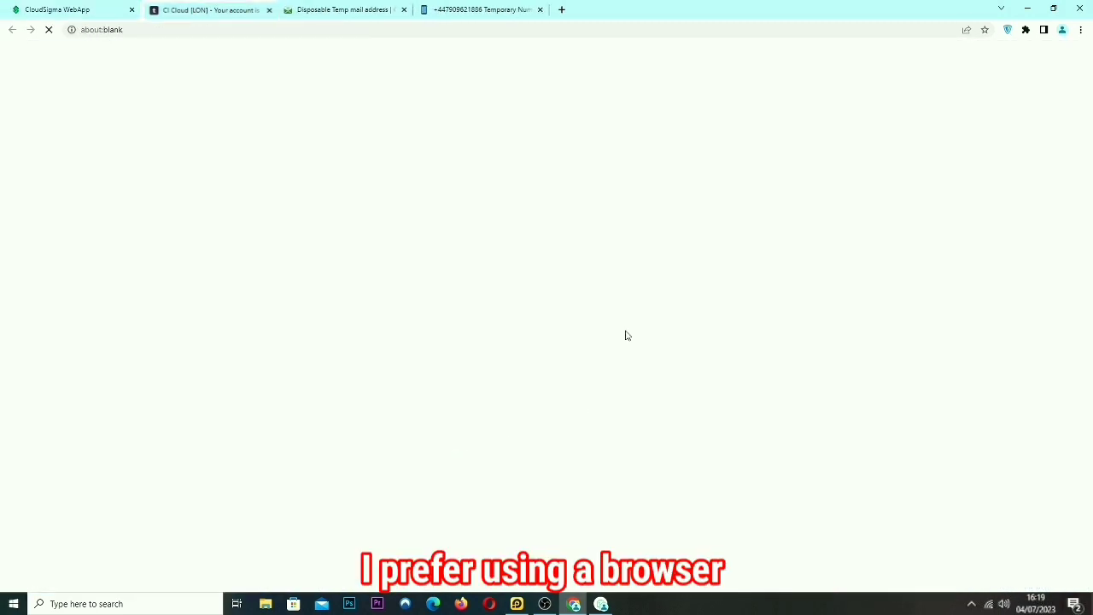